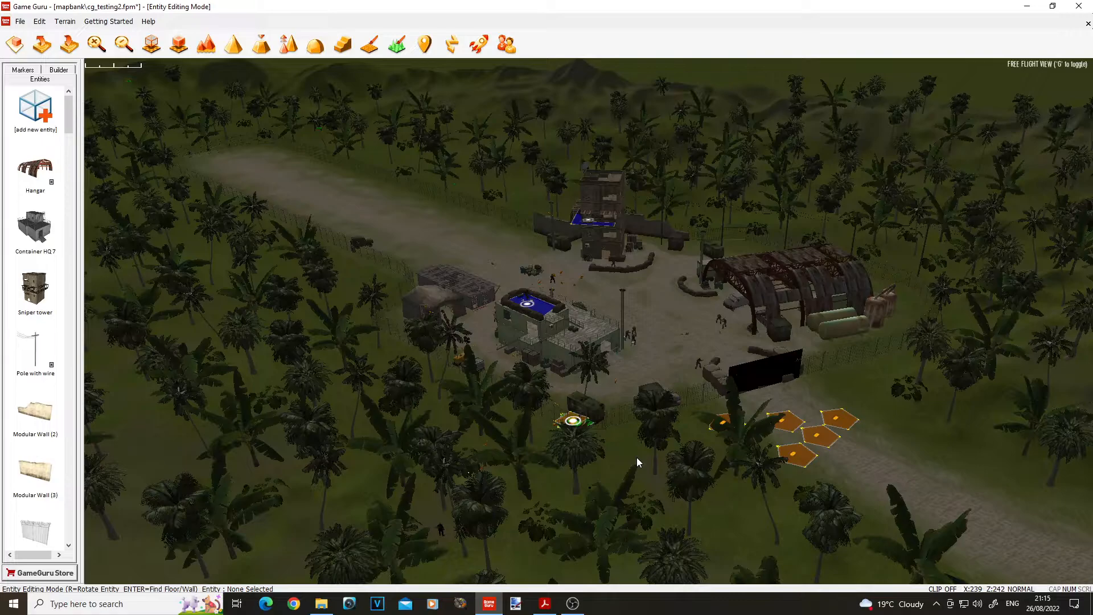
# Step: Survey the jungle military compound from above, including its buildings, entrance and the orange trigger zones outside the fence
pyautogui.moveTo(636, 456); pyautogui.dragTo(714, 533, button='right')
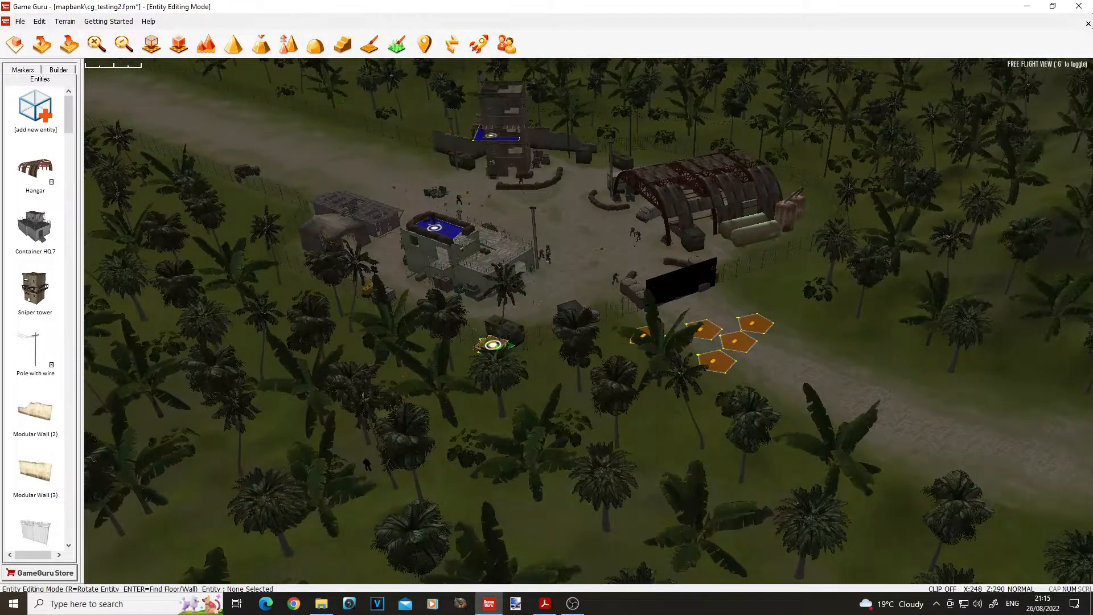
pyautogui.press('w')
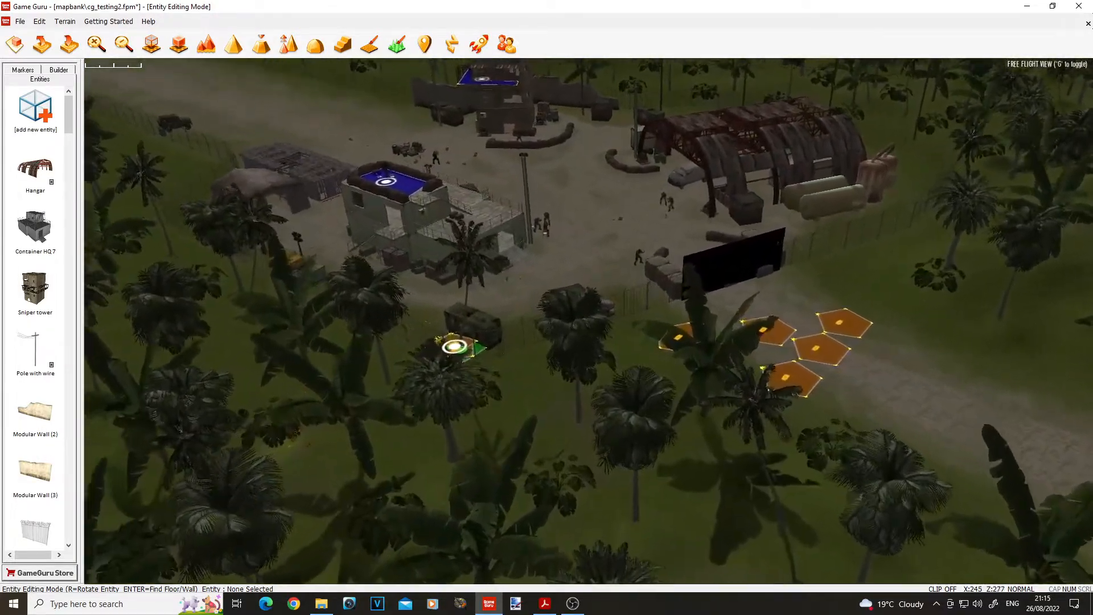
pyautogui.press('d')
pyautogui.moveTo(714, 532); pyautogui.dragTo(627, 520, button='right')
pyautogui.press('w')
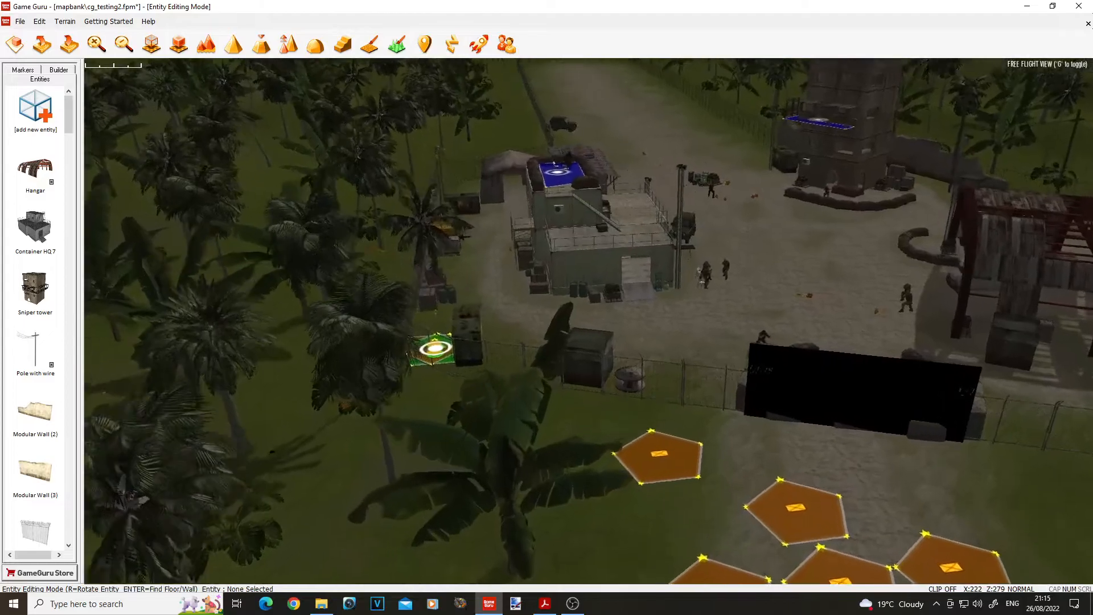
pyautogui.press('w')
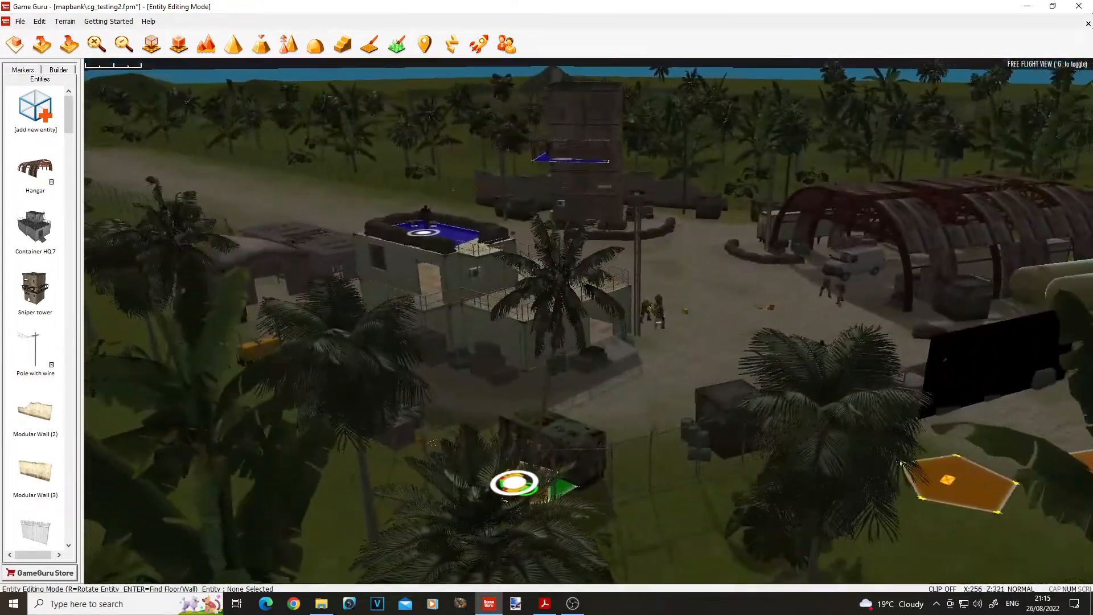
pyautogui.press('s')
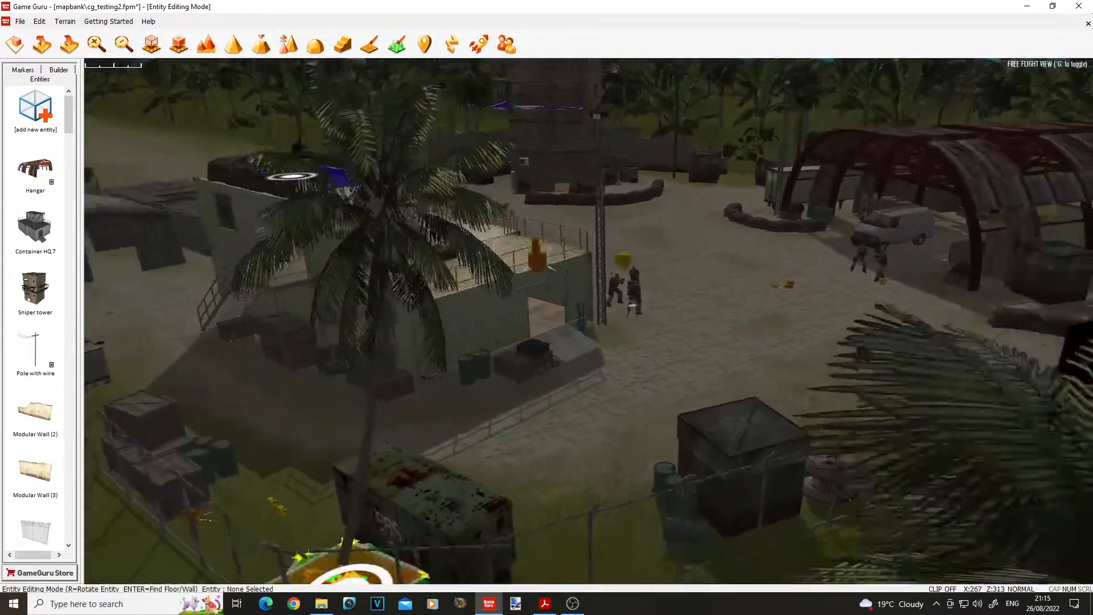
pyautogui.press('s')
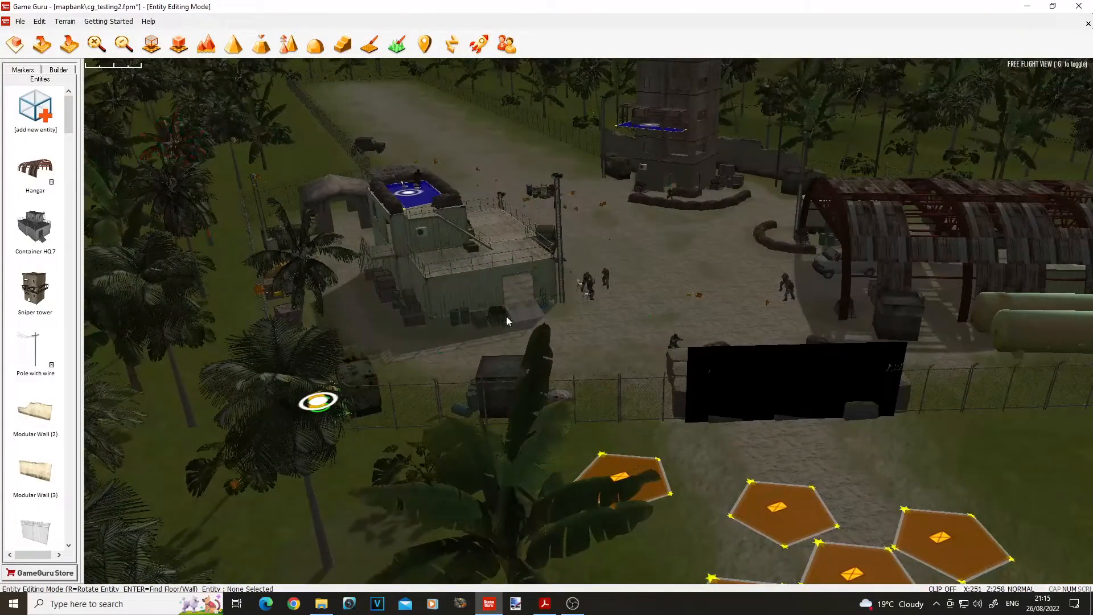
pyautogui.press('s')
pyautogui.press('d')
pyautogui.moveTo(660, 436); pyautogui.dragTo(628, 452, button='right')
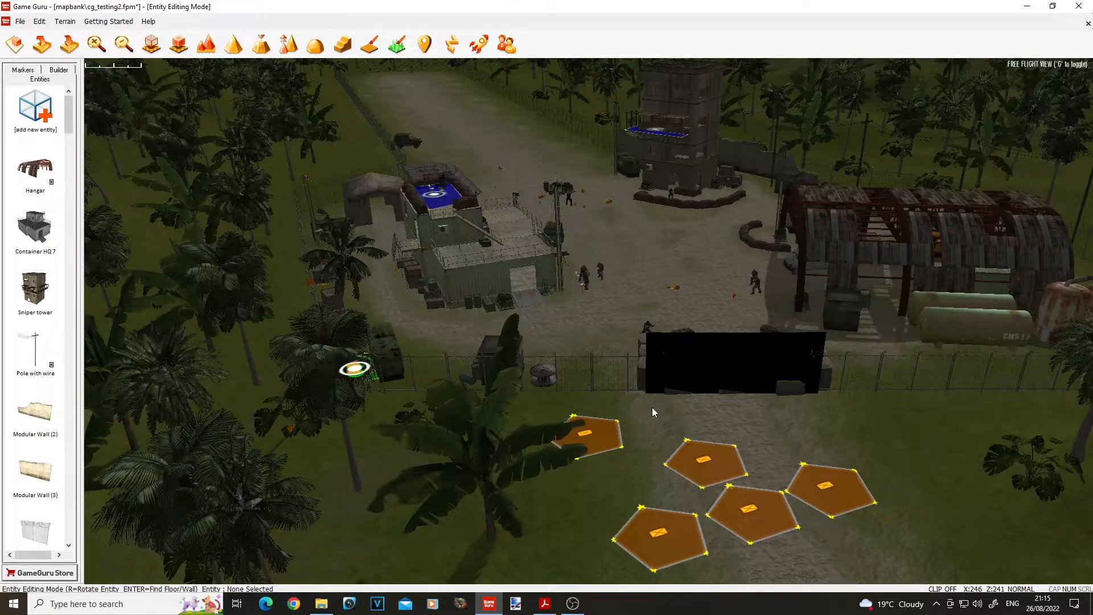
pyautogui.press('d')
pyautogui.moveTo(652, 407); pyautogui.dragTo(578, 401, button='right')
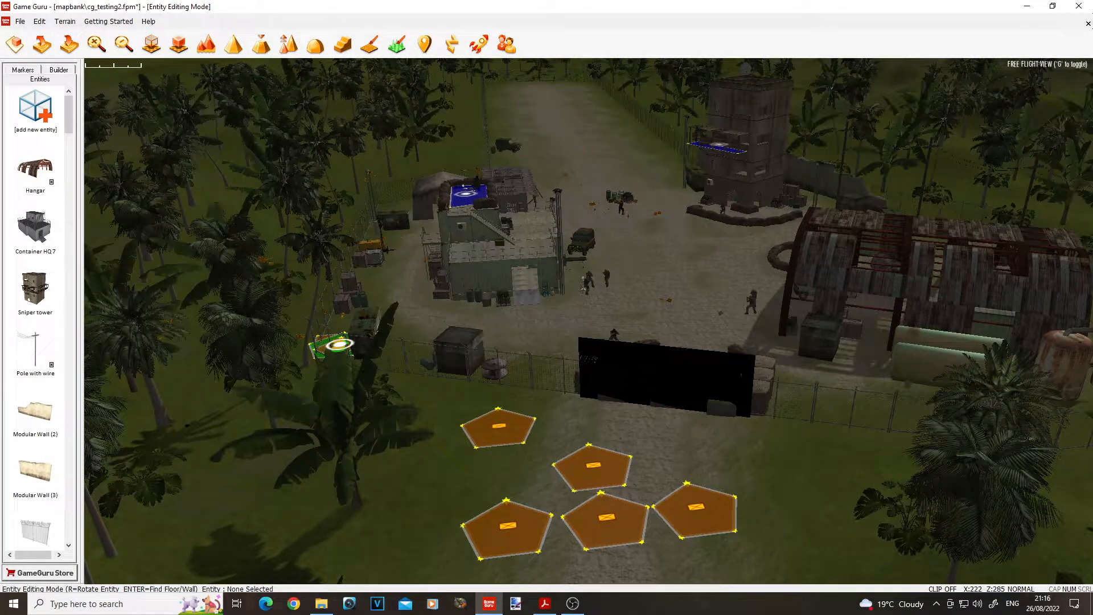
# Step: Inspect the Name property of the standing soldier near the jeep and table, leaving the properties unchanged
pyautogui.press('w')
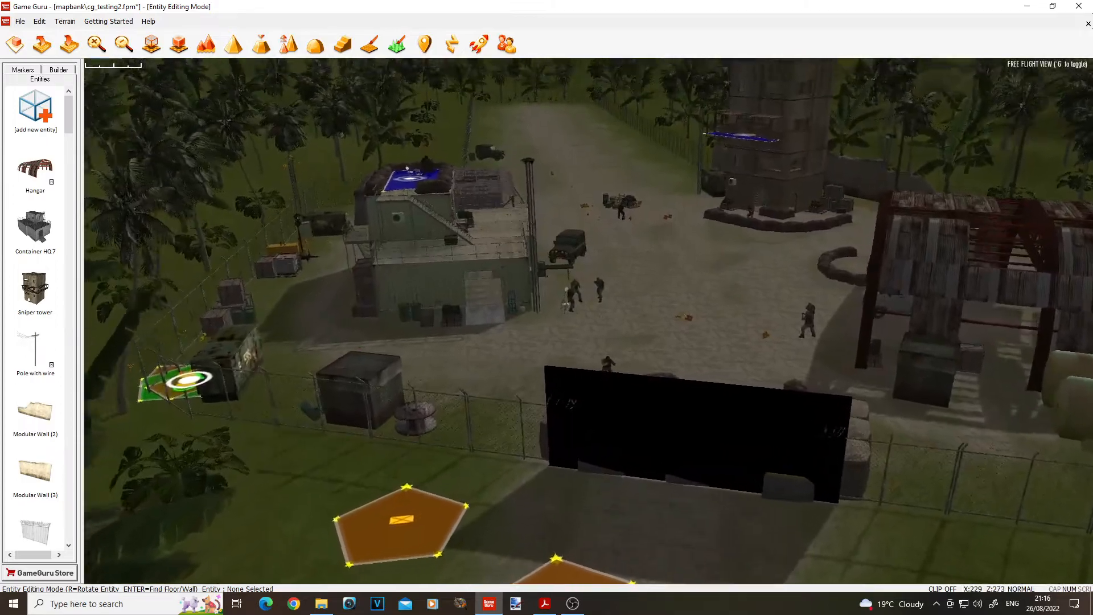
pyautogui.moveTo(579, 401); pyautogui.dragTo(540, 439, button='right')
pyautogui.click(555, 408)
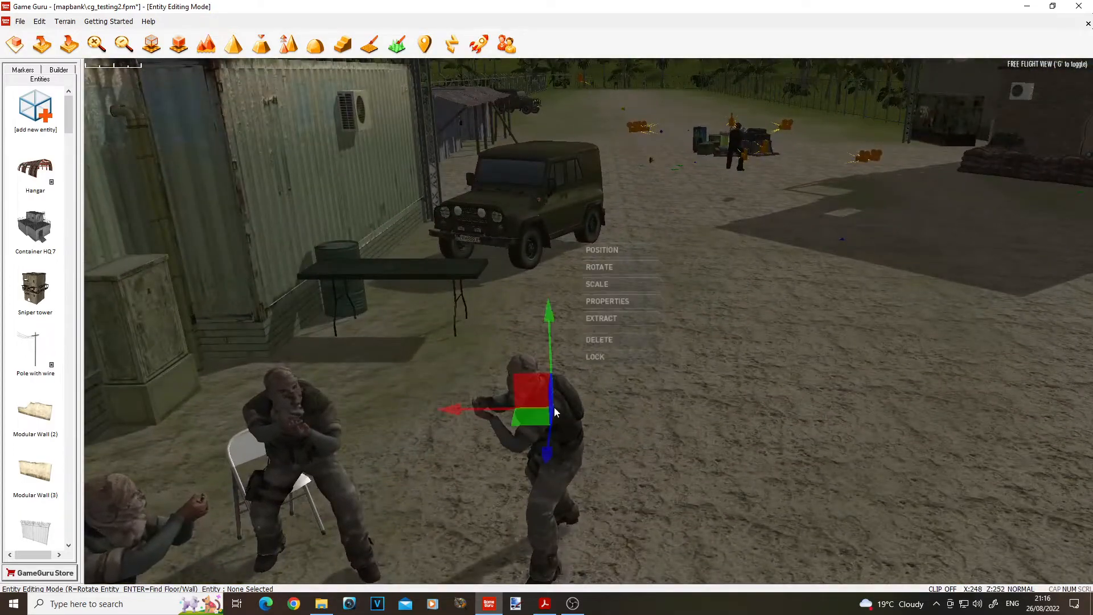
pyautogui.click(594, 300)
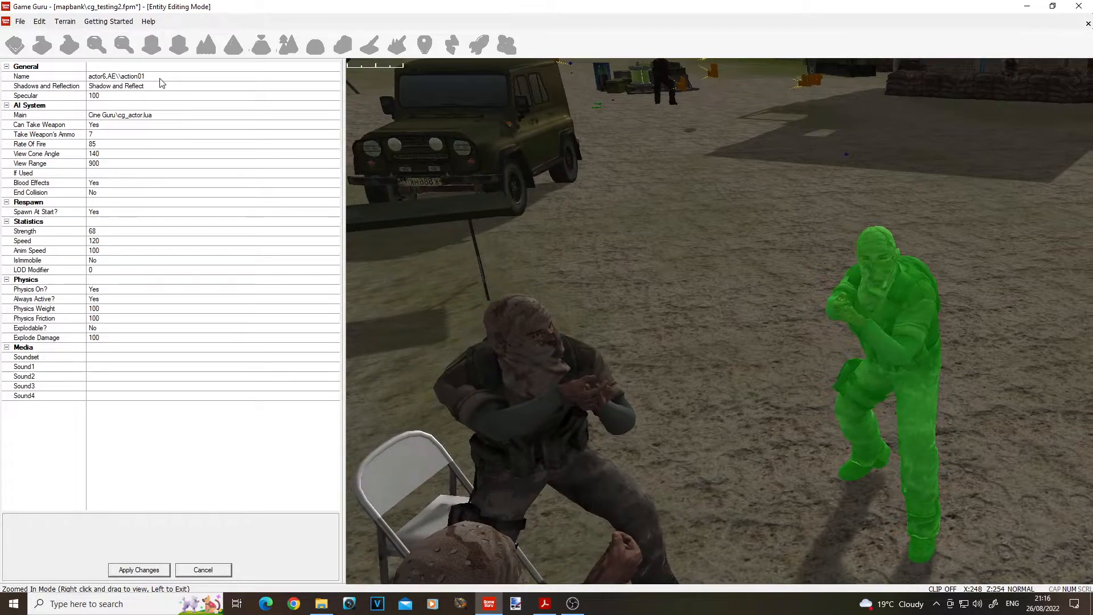
pyautogui.click(149, 77)
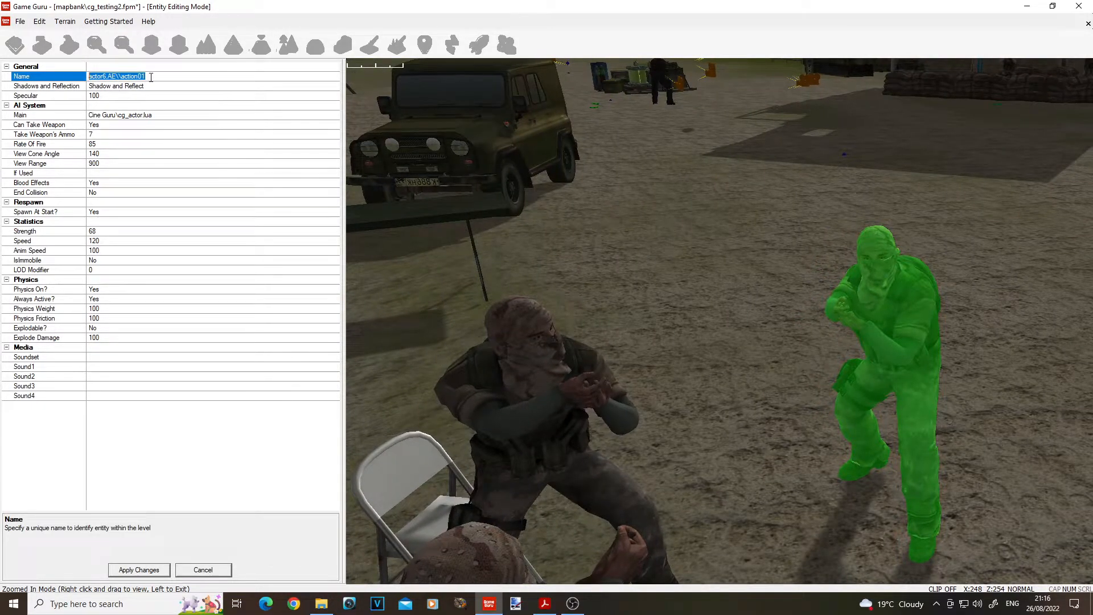
pyautogui.click(158, 76)
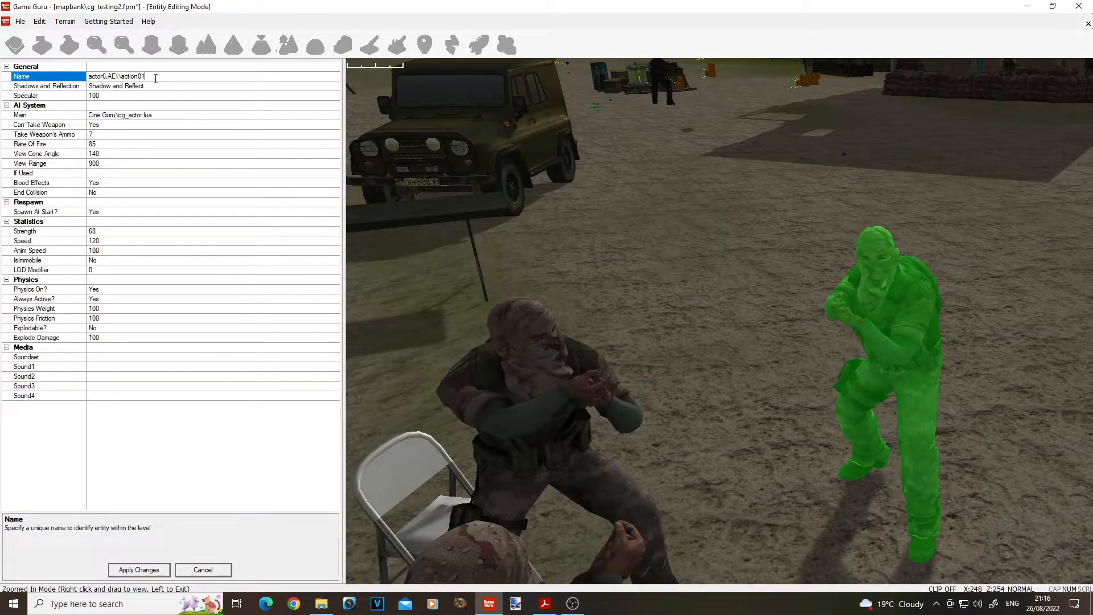
pyautogui.click(203, 570)
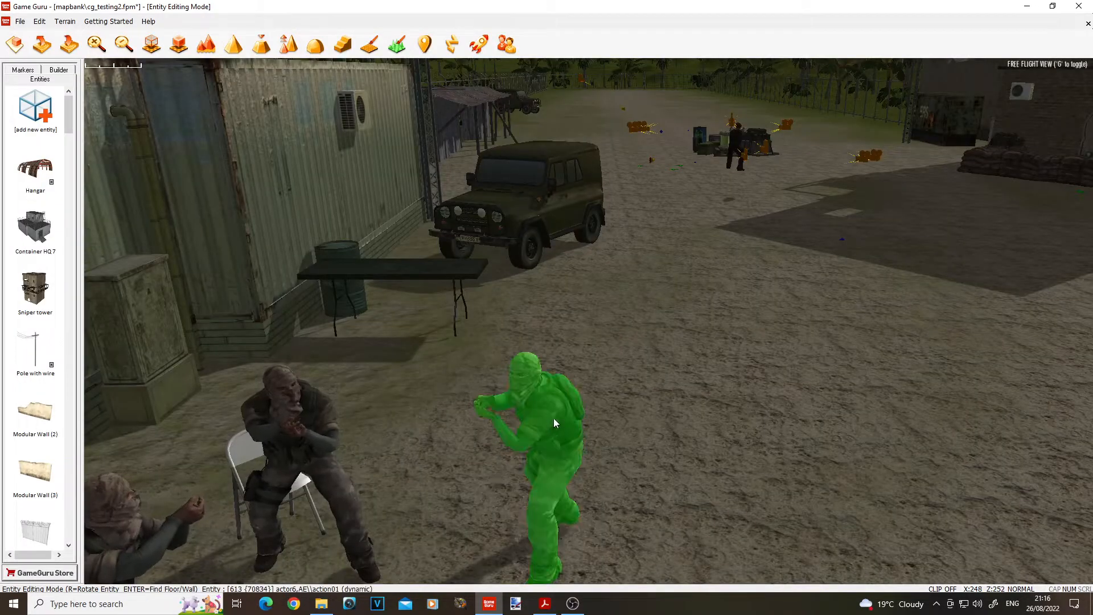
# Step: Inspect the Image File property of the trigger zone on the grass nearest the fence, discarding any changes
pyautogui.press('s')
pyautogui.moveTo(548, 419)
pyautogui.mouseDown(button='right')
pyautogui.moveTo(589, 401)
pyautogui.moveTo(513, 403)
pyautogui.moveTo(467, 427)
pyautogui.moveTo(535, 424)
pyautogui.moveTo(603, 350)
pyautogui.moveTo(569, 333)
pyautogui.moveTo(594, 359)
pyautogui.mouseUp(button='right')
pyautogui.press('w')
pyautogui.press('s')
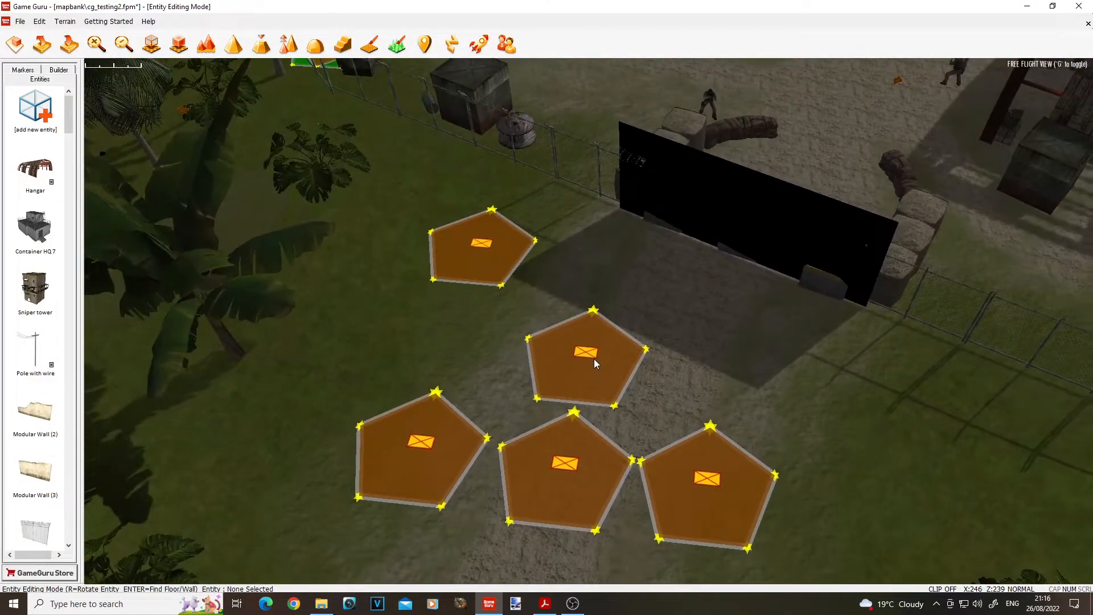
pyautogui.click(485, 244)
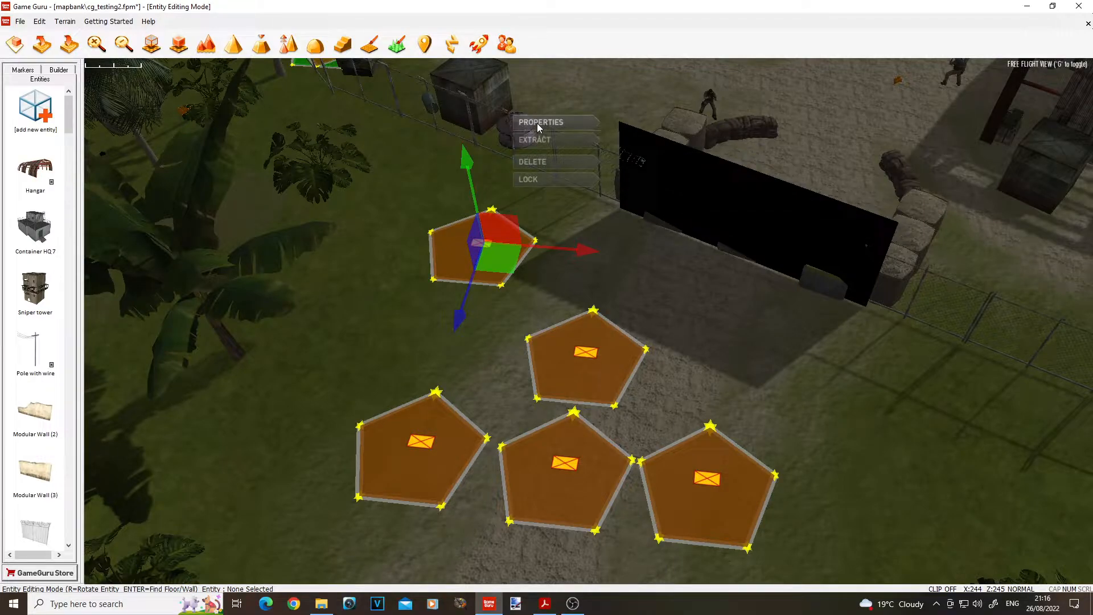
pyautogui.click(538, 123)
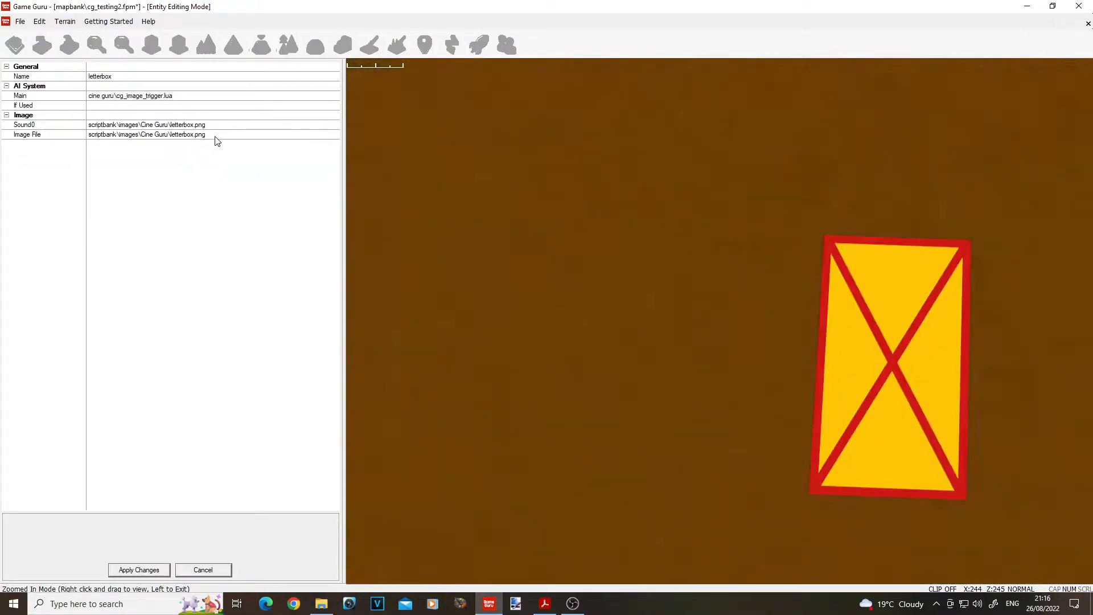
pyautogui.click(227, 138)
pyautogui.moveTo(226, 137); pyautogui.dragTo(185, 142)
pyautogui.click(214, 137)
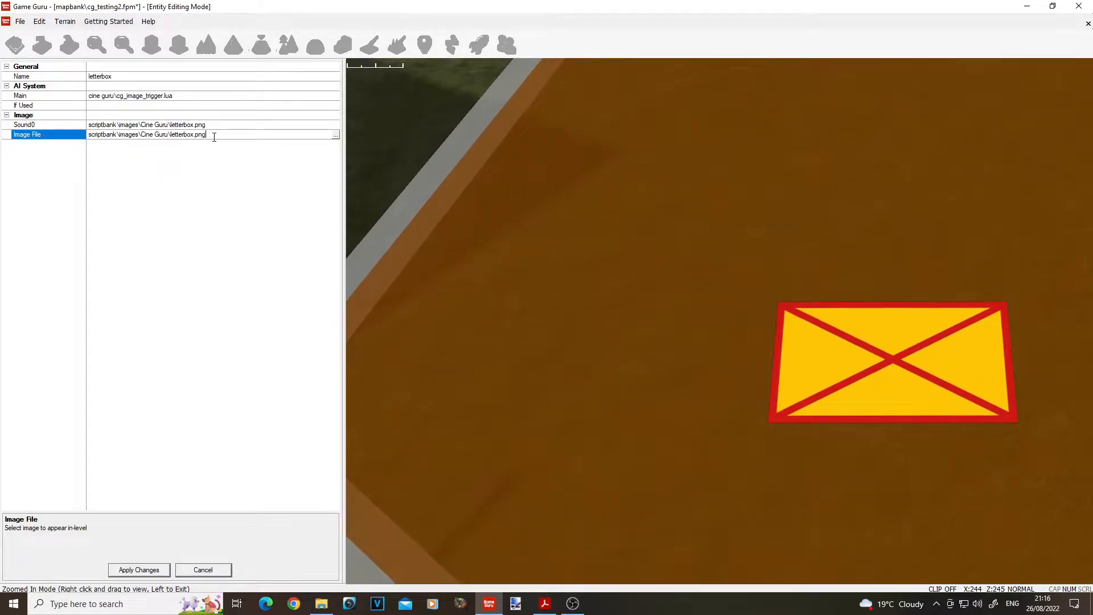
pyautogui.click(227, 569)
# Step: Inspect the overlay image file path of the trigger zone on the road before the black panel, discarding any changes
pyautogui.rightClick(595, 357)
pyautogui.click(648, 257)
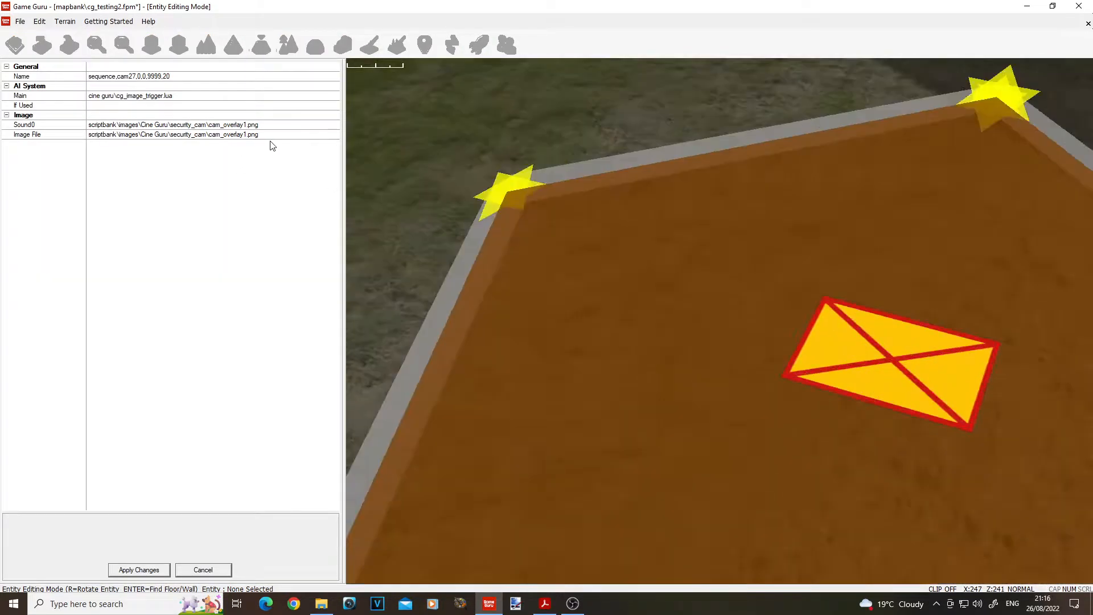
pyautogui.click(250, 135)
pyautogui.moveTo(260, 135); pyautogui.dragTo(208, 136)
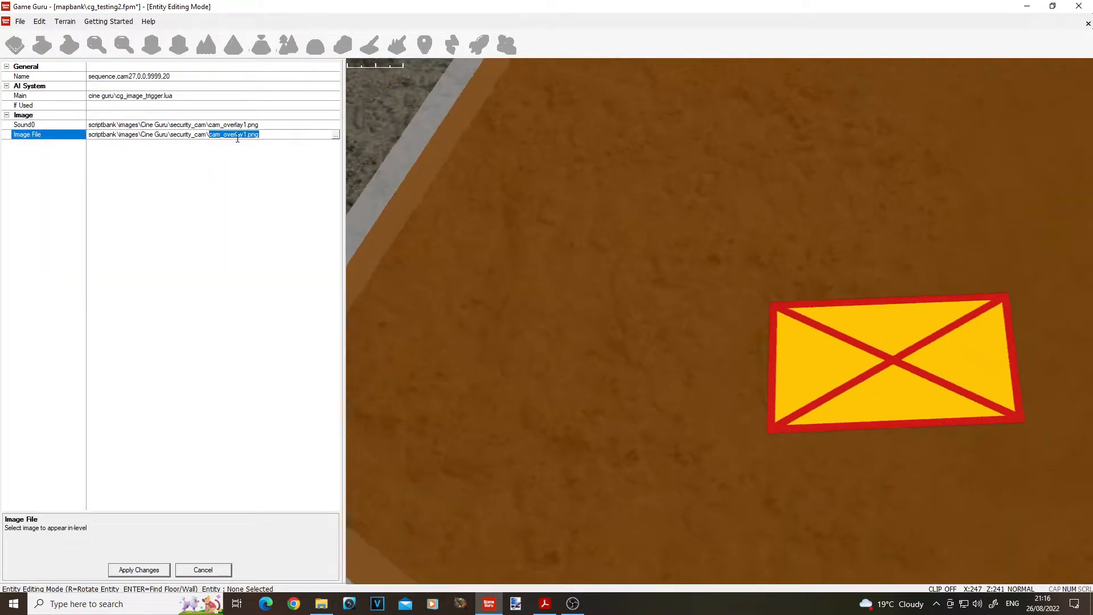
pyautogui.click(261, 136)
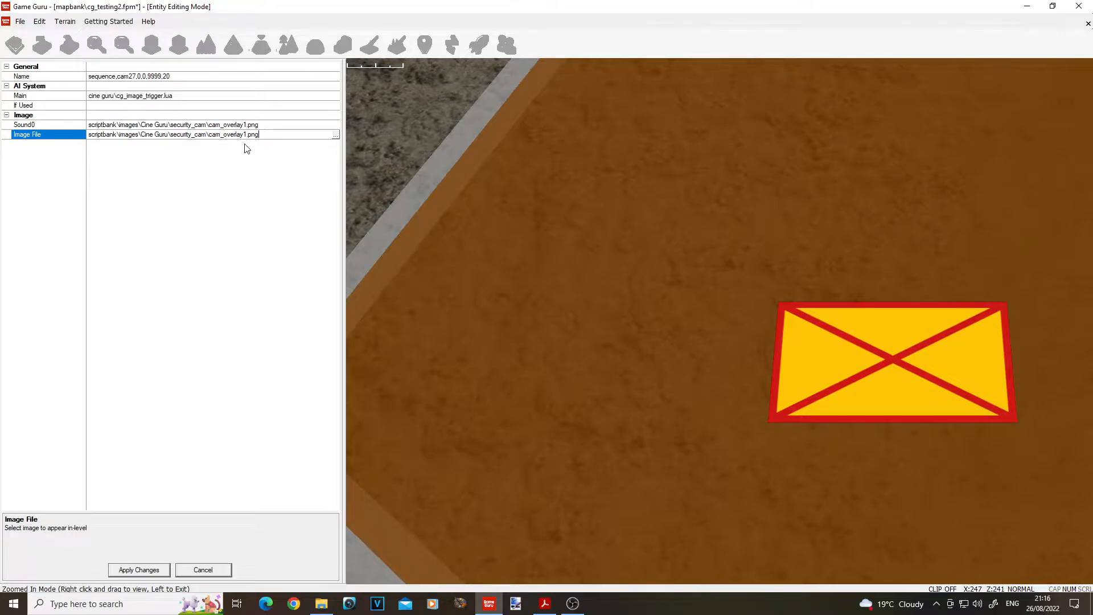
pyautogui.click(227, 570)
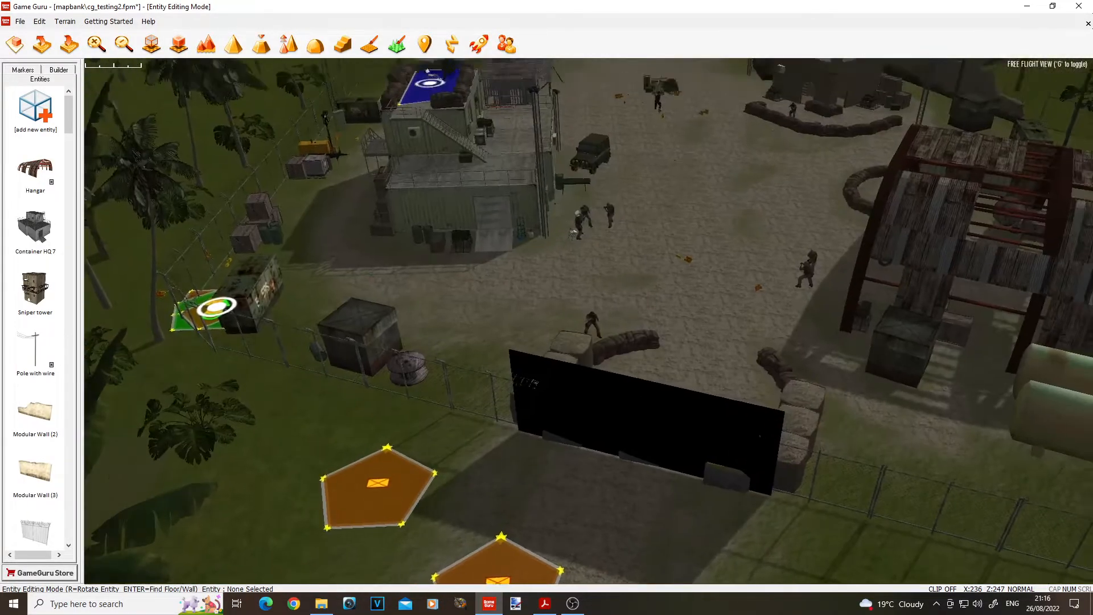
# Step: Examine the inside of the compound from above, around the container building, hangar and tower
pyautogui.moveTo(523, 411)
pyautogui.mouseDown(button='right')
pyautogui.moveTo(551, 329)
pyautogui.moveTo(556, 363)
pyautogui.moveTo(564, 333)
pyautogui.moveTo(524, 408)
pyautogui.mouseUp(button='right')
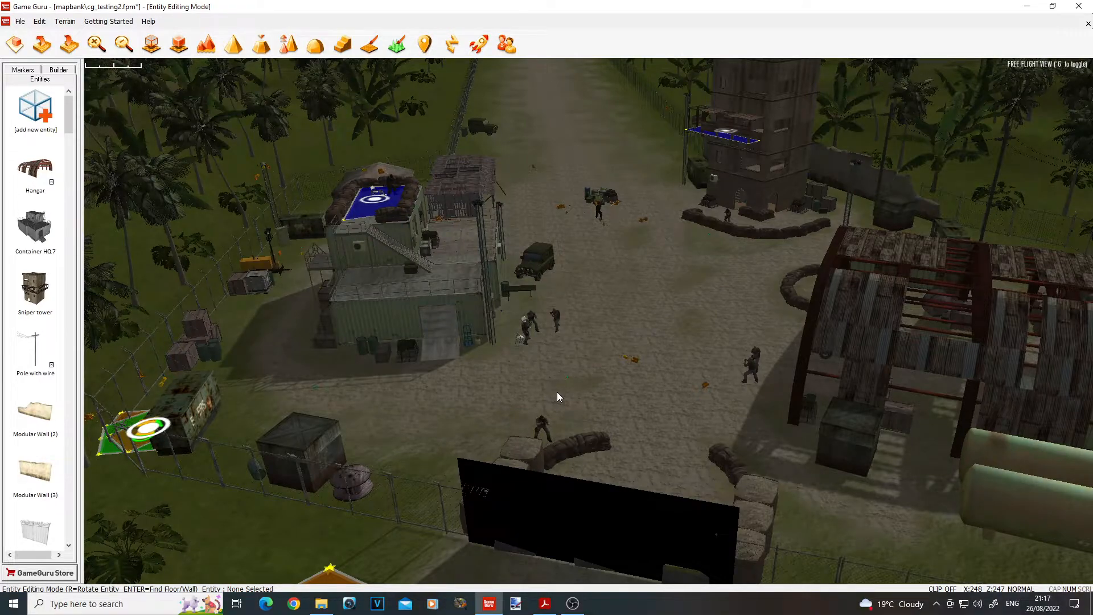
pyautogui.press('w')
pyautogui.moveTo(558, 391); pyautogui.dragTo(368, 395, button='right')
pyautogui.press('w')
pyautogui.press('w')
pyautogui.press('w')
pyautogui.press('d')
pyautogui.press('w')
pyautogui.press('s')
pyautogui.press('a')
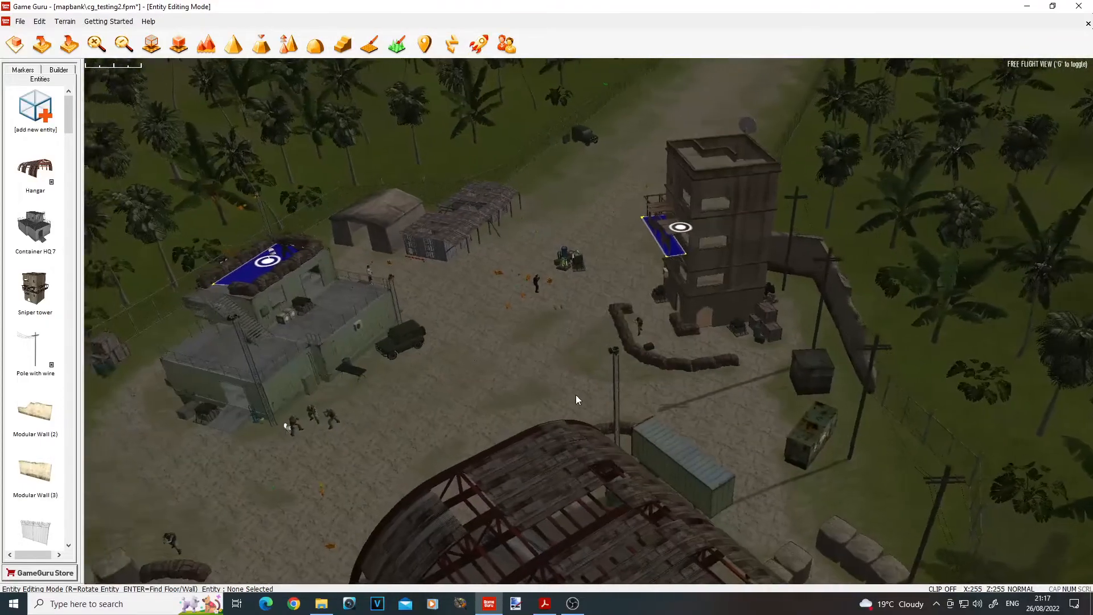
pyautogui.moveTo(566, 386); pyautogui.dragTo(640, 309, button='right')
pyautogui.press('a')
pyautogui.press('w')
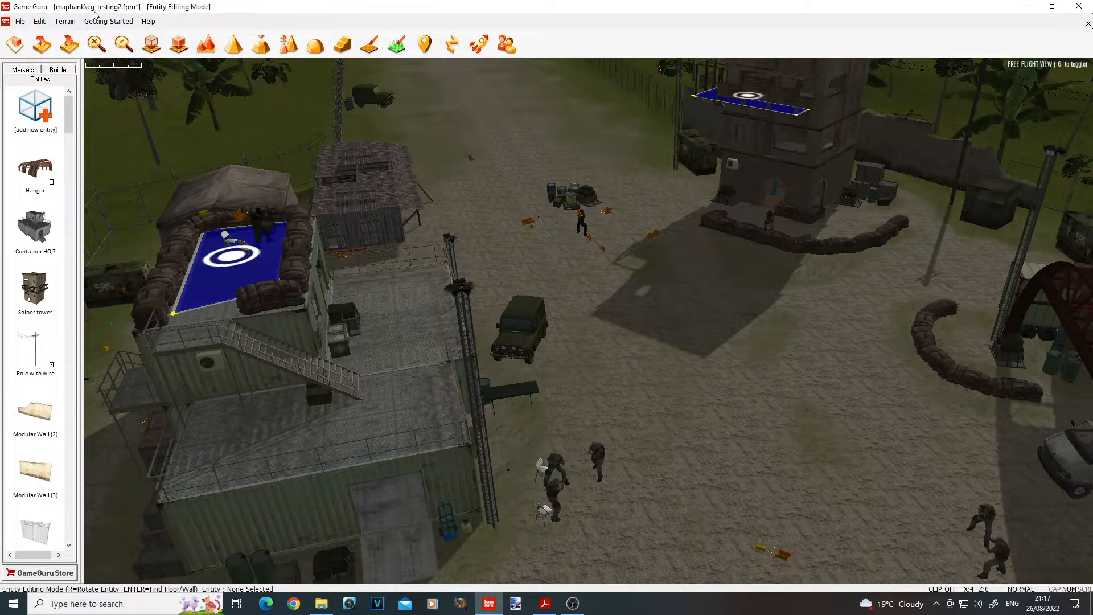
# Step: Switch to File Explorer and open cg_testing2.fpp from the mapbank folder in Notepad
pyautogui.click(331, 607)
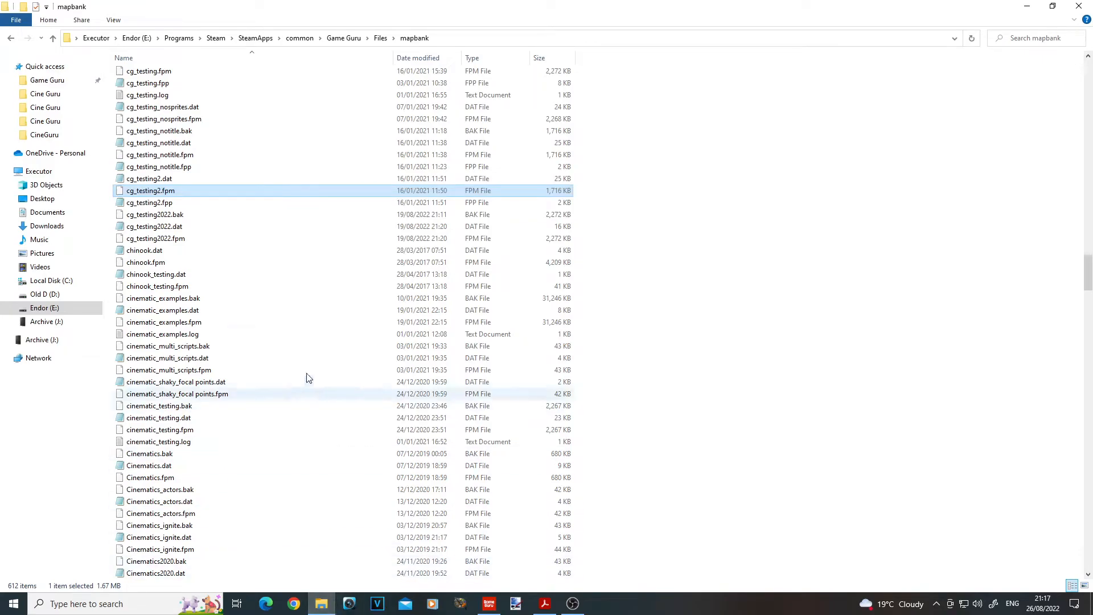
pyautogui.click(168, 205)
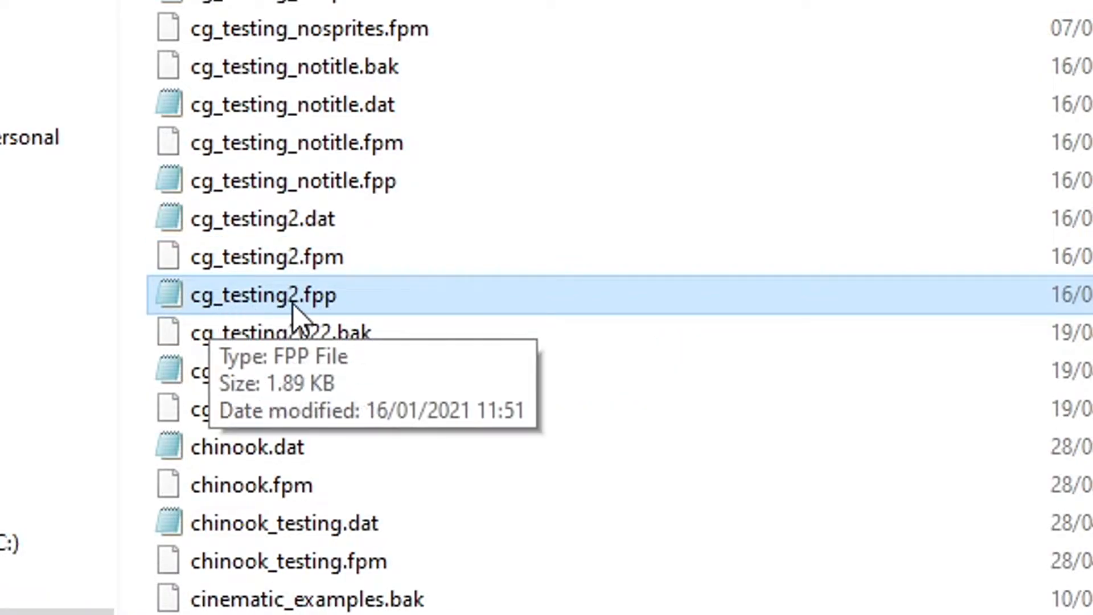
pyautogui.doubleClick(336, 302)
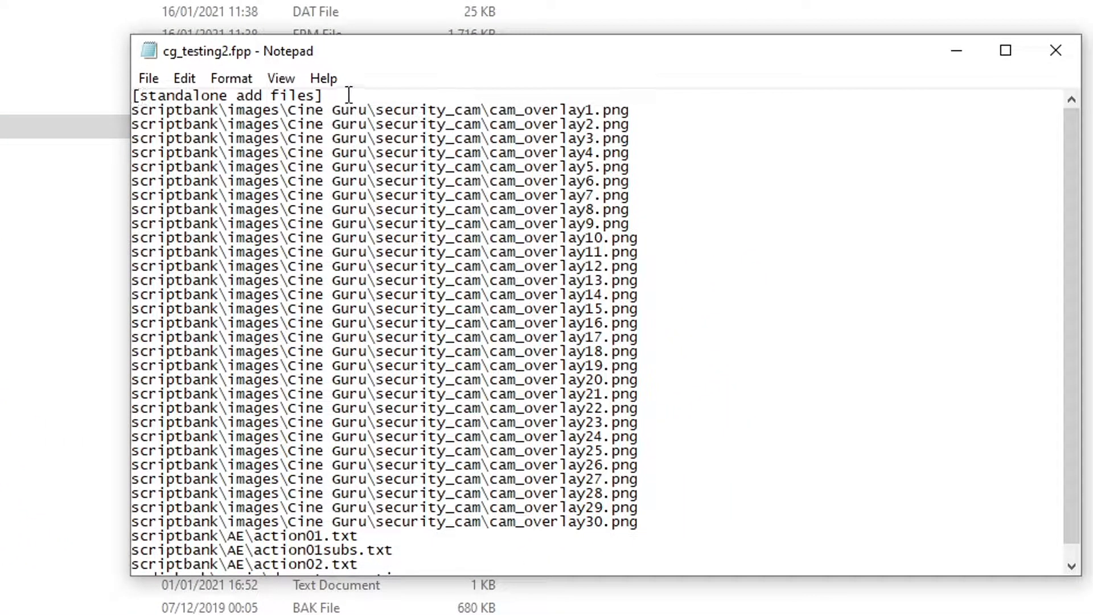
# Step: Review the [standalone add files] header and the security_cam overlay image paths listed beneath it
pyautogui.moveTo(349, 94); pyautogui.dragTo(97, 93)
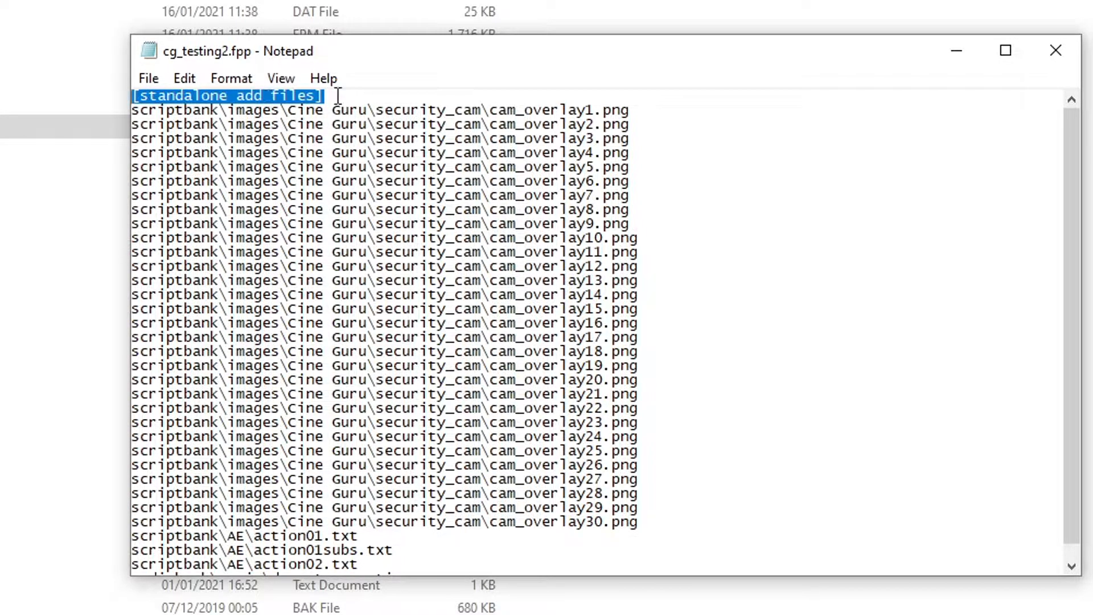
pyautogui.click(599, 108)
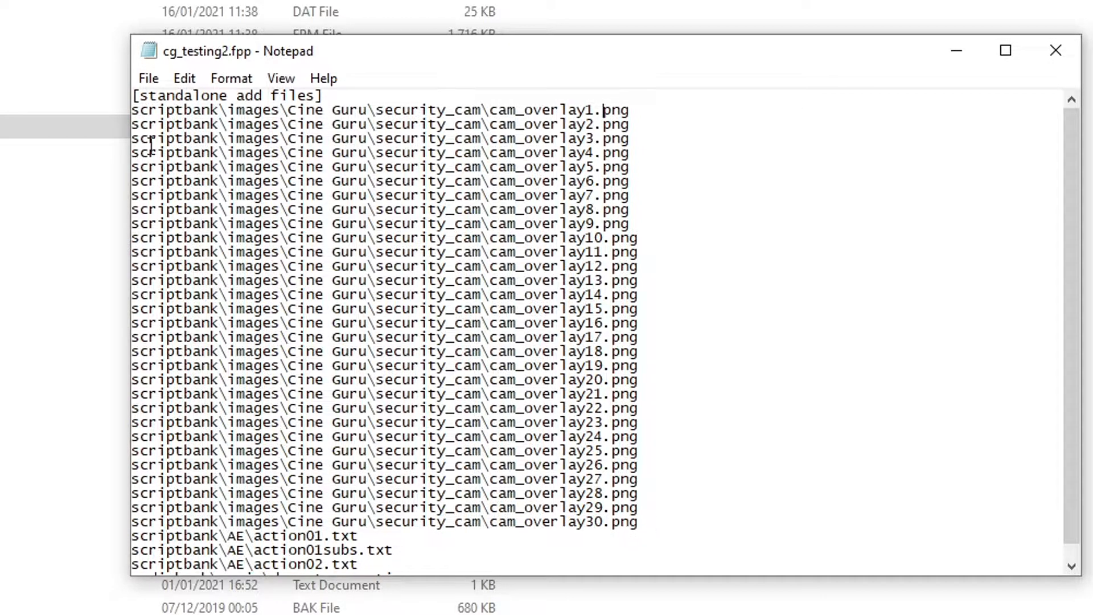
pyautogui.moveTo(134, 112); pyautogui.dragTo(642, 116)
pyautogui.click(545, 126)
pyautogui.scroll(-1, 459, 366)
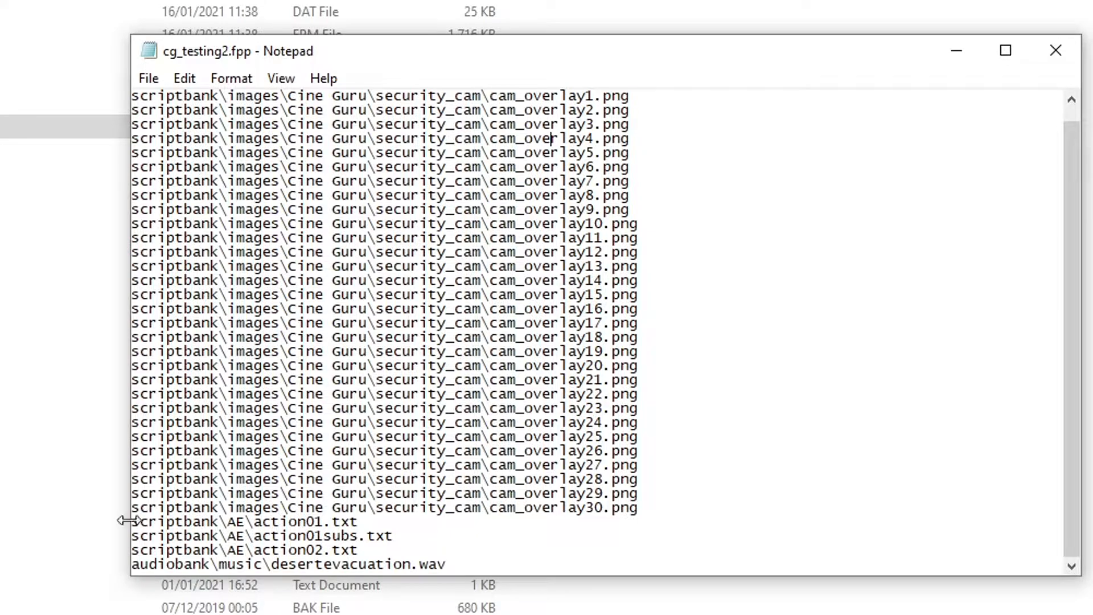
# Step: Review the scriptbank\AE text file entries and the audiobank music entry at the end of the file list
pyautogui.moveTo(132, 522); pyautogui.dragTo(132, 550)
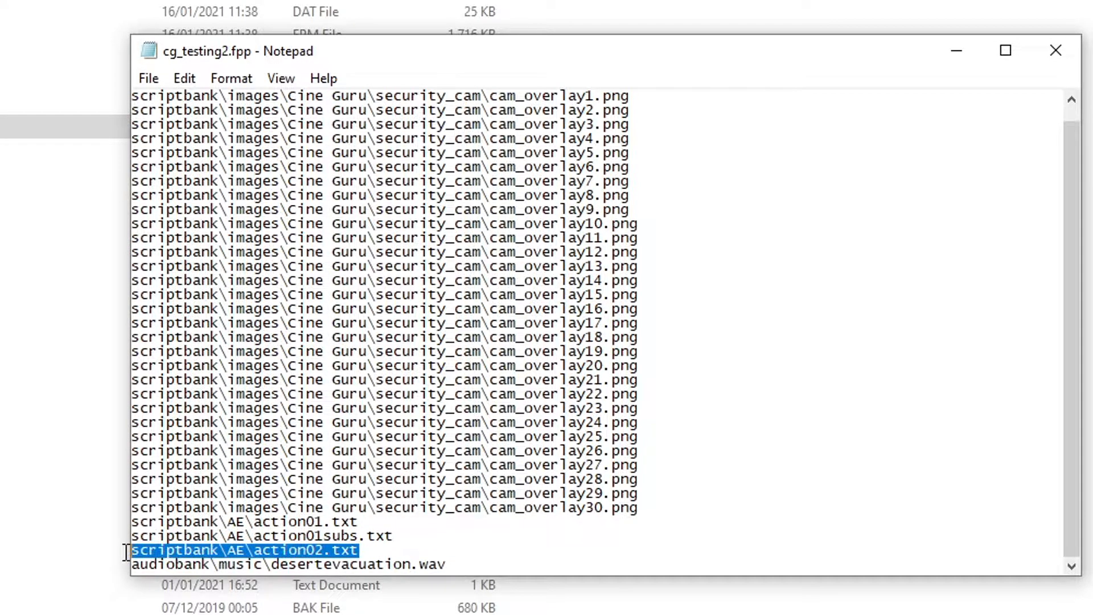
pyautogui.click(191, 538)
pyautogui.moveTo(400, 538); pyautogui.dragTo(116, 537)
pyautogui.click(300, 536)
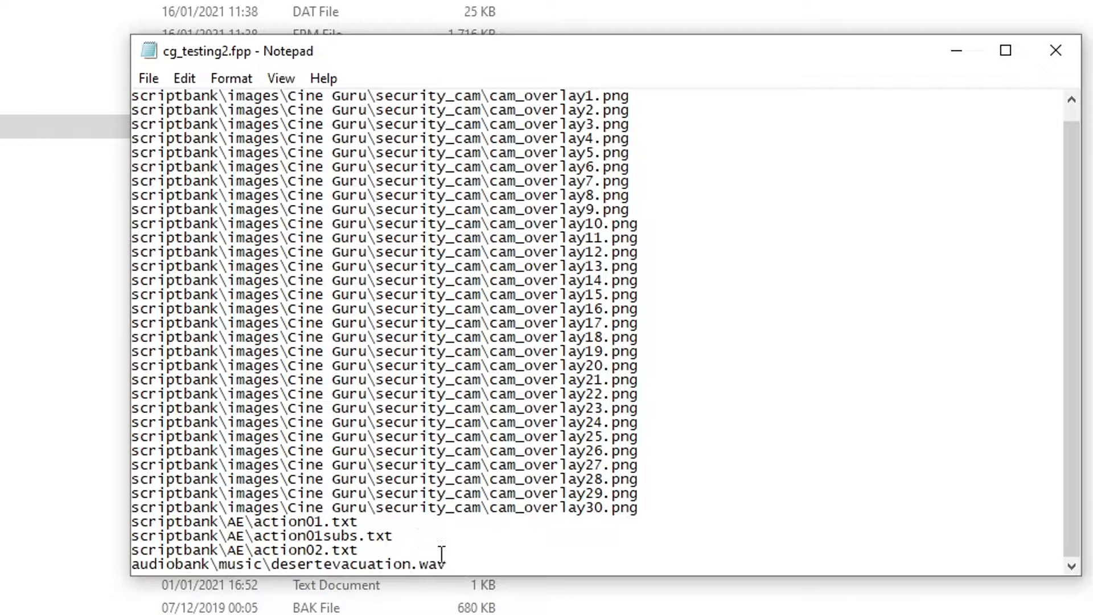
pyautogui.moveTo(164, 570); pyautogui.dragTo(122, 572)
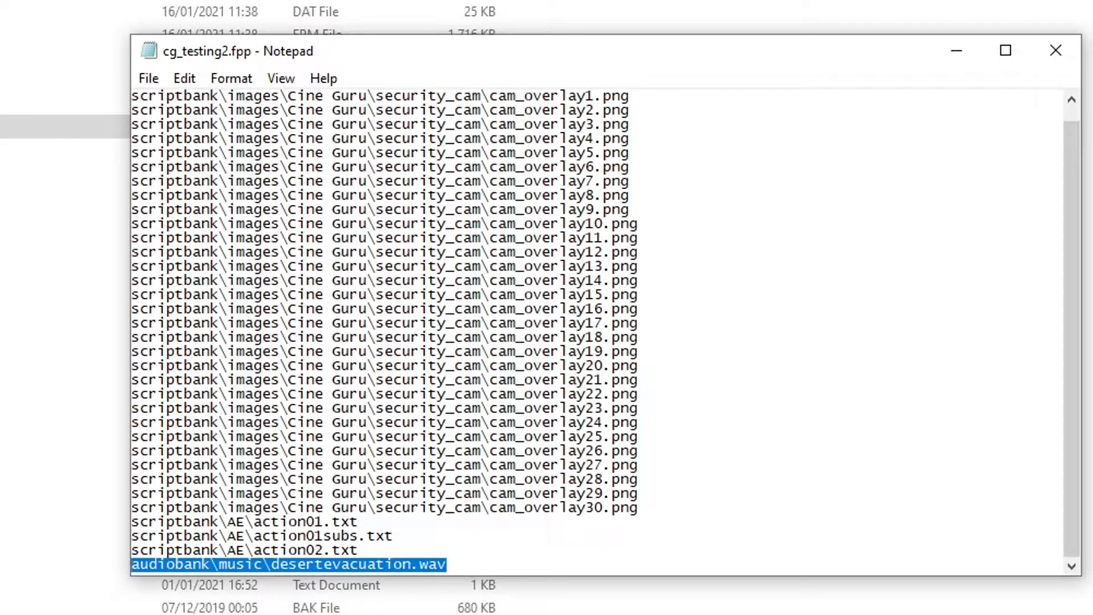
pyautogui.click(420, 495)
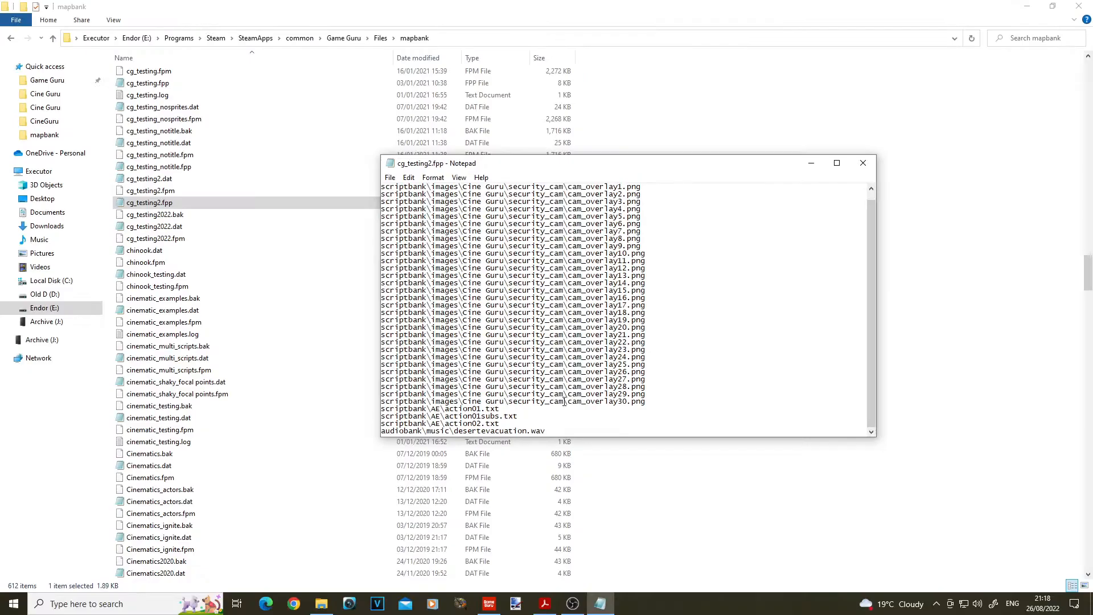
# Step: Highlight the cam_overlay1.png to cam_overlay30.png paths in cg_testing2.fpp, clear the selection and close the file
pyautogui.scroll(1, 485, 481)
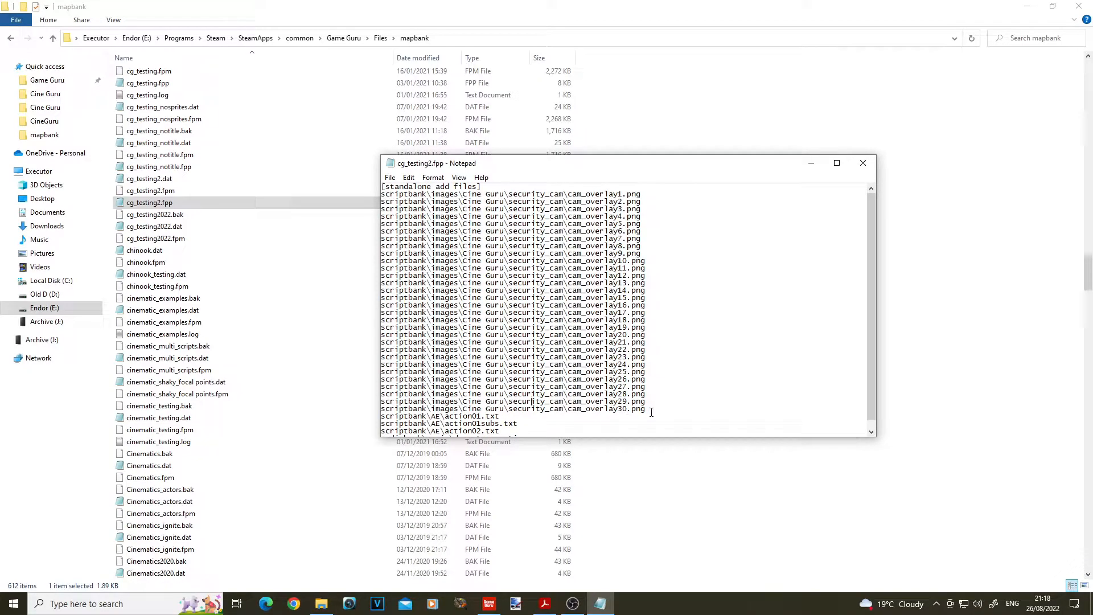
pyautogui.moveTo(655, 411); pyautogui.dragTo(351, 197)
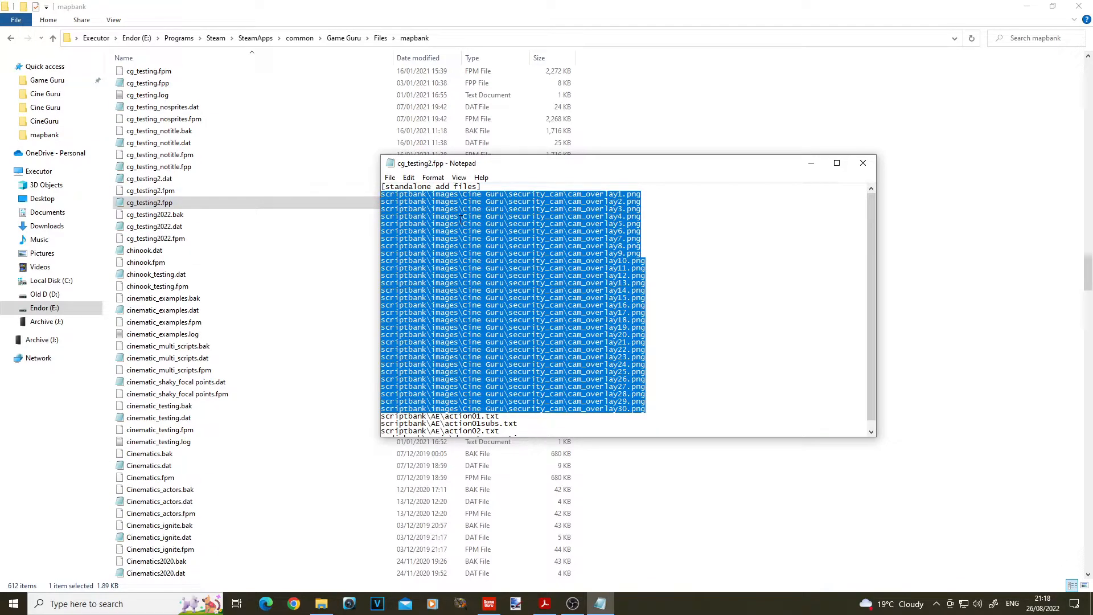
pyautogui.click(494, 269)
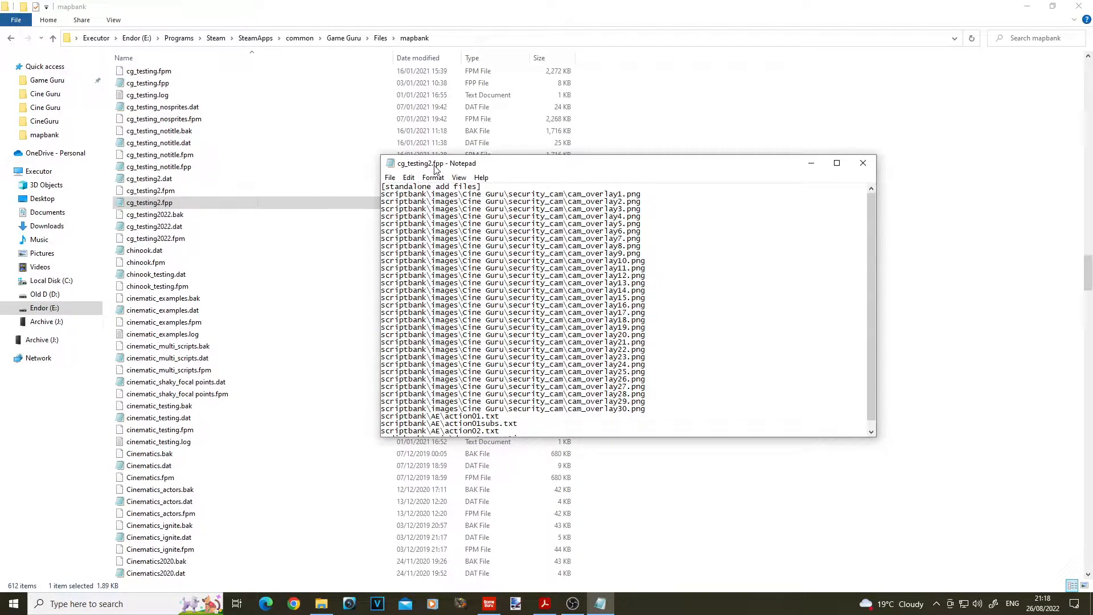
pyautogui.click(862, 163)
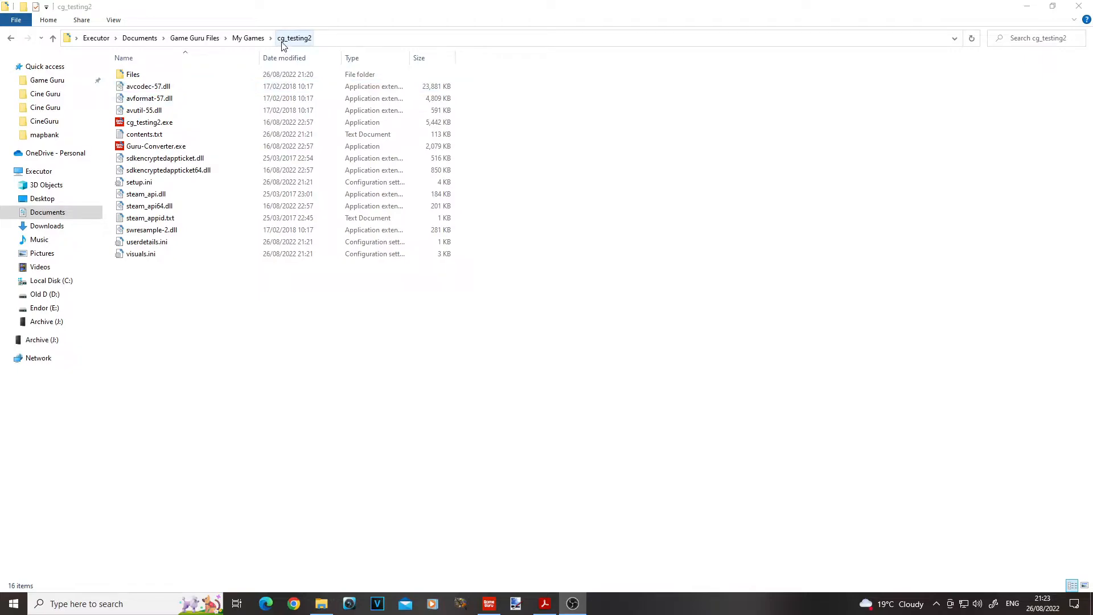
# Step: In the cg_testing2 standalone build folder, open Files\scriptbank\images\cine guru\security_cam
pyautogui.doubleClick(156, 76)
pyautogui.doubleClick(153, 234)
pyautogui.click(153, 233)
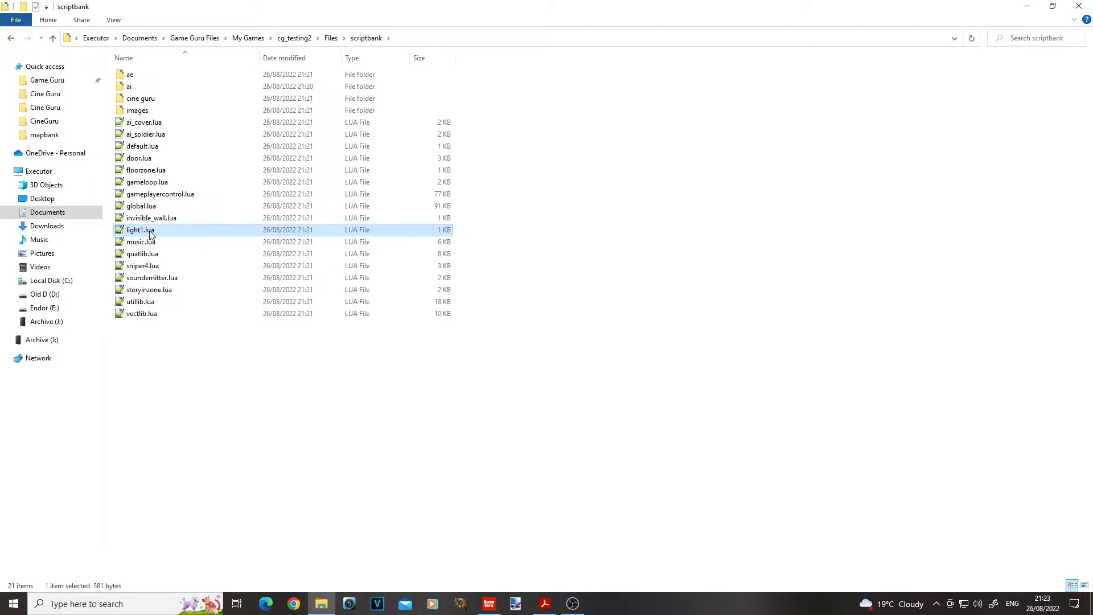
pyautogui.click(145, 101)
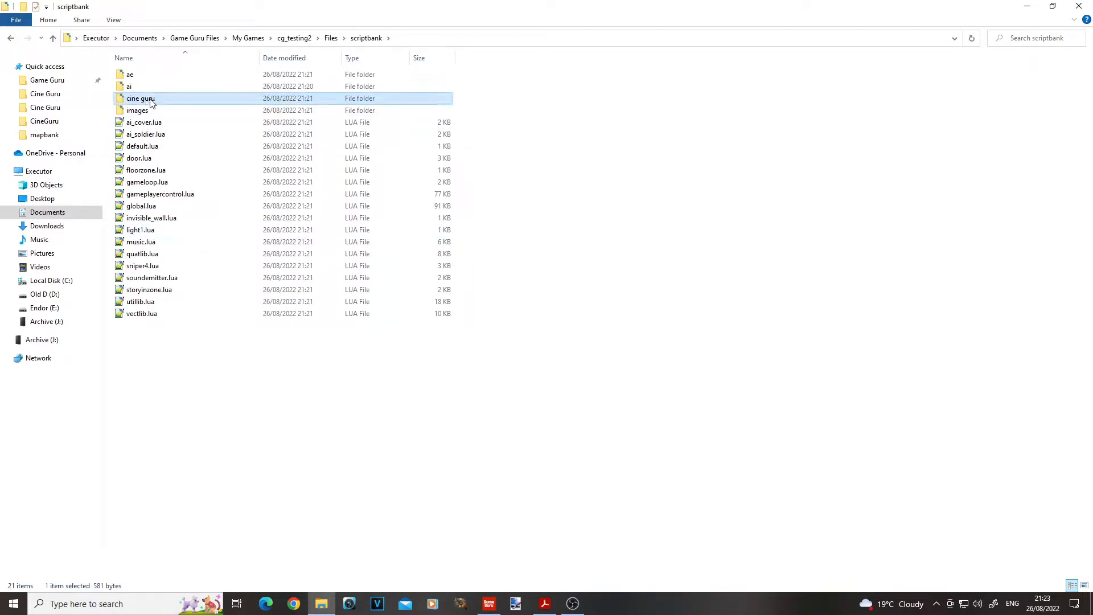
pyautogui.doubleClick(142, 111)
pyautogui.doubleClick(149, 89)
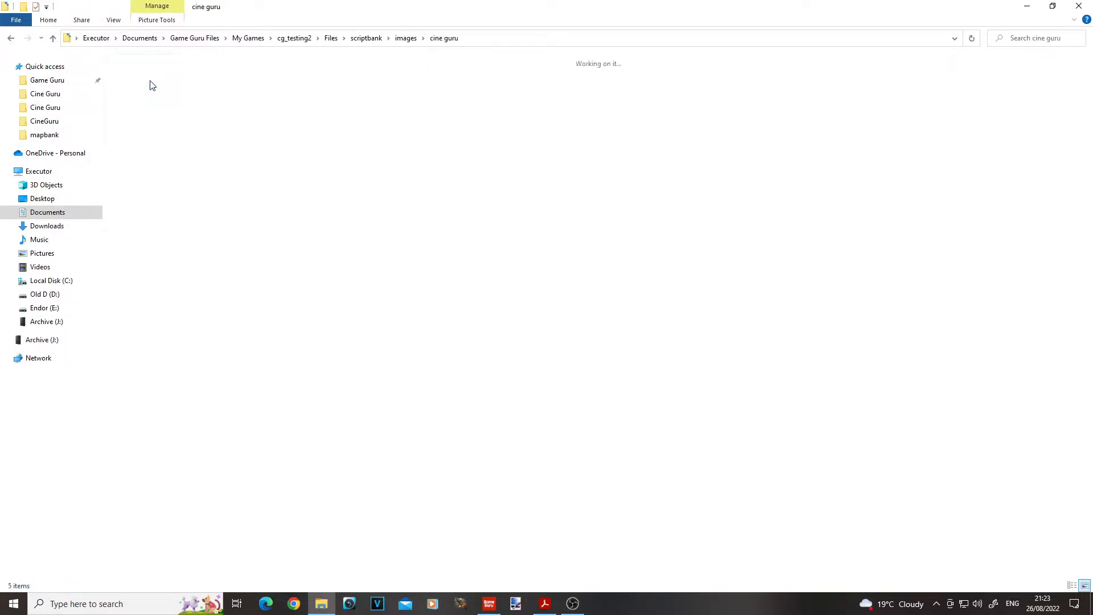
pyautogui.doubleClick(151, 89)
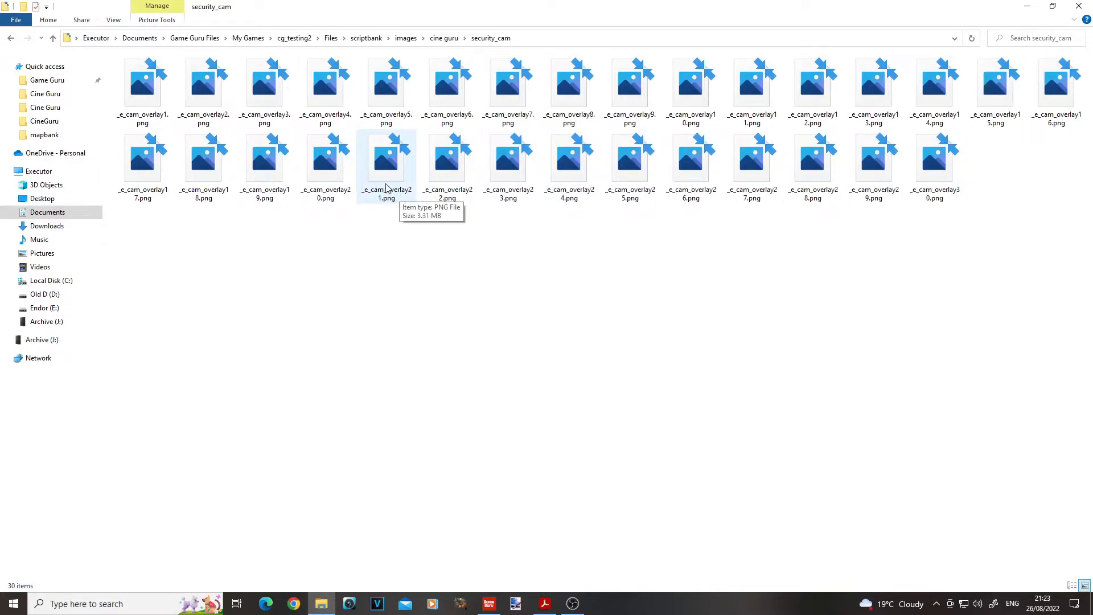
# Step: Try to view the encrypted overlay images _e_cam_overlay1.png and _e_cam_overlay25.png, closing the image viewer after each
pyautogui.doubleClick(153, 97)
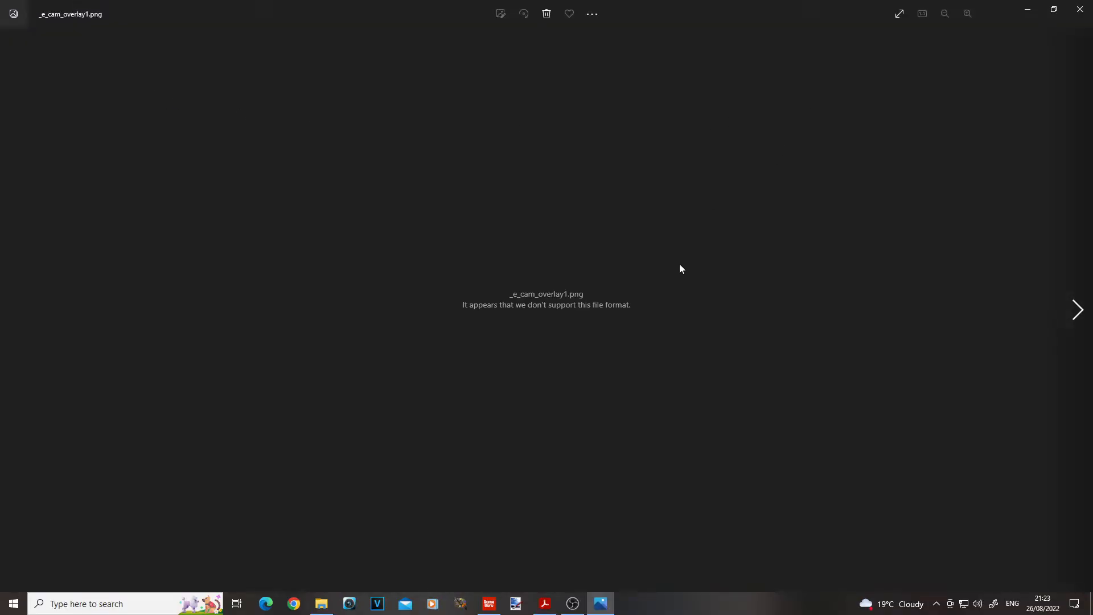
pyautogui.click(1080, 9)
pyautogui.doubleClick(608, 167)
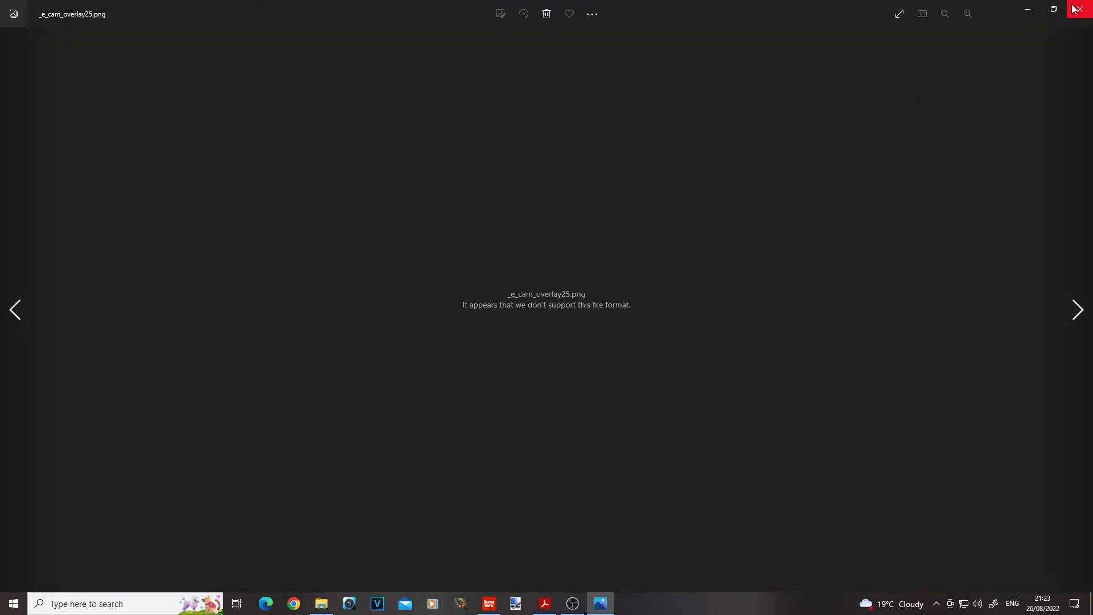
pyautogui.click(1069, 8)
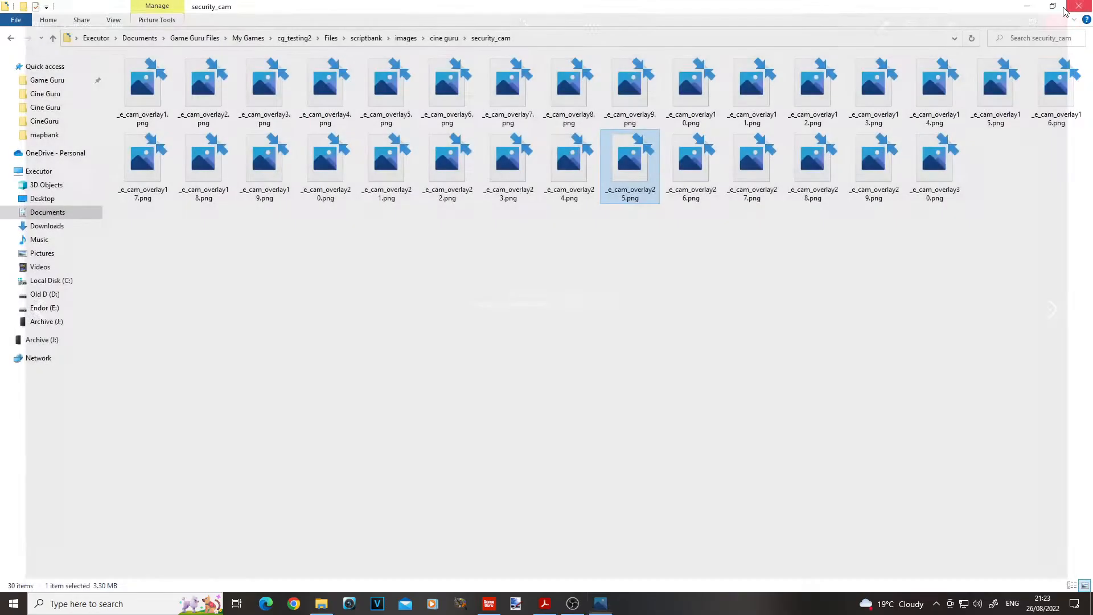
# Step: Return to the build's scriptbank folder and open action01.txt from its ae subfolder
pyautogui.click(444, 40)
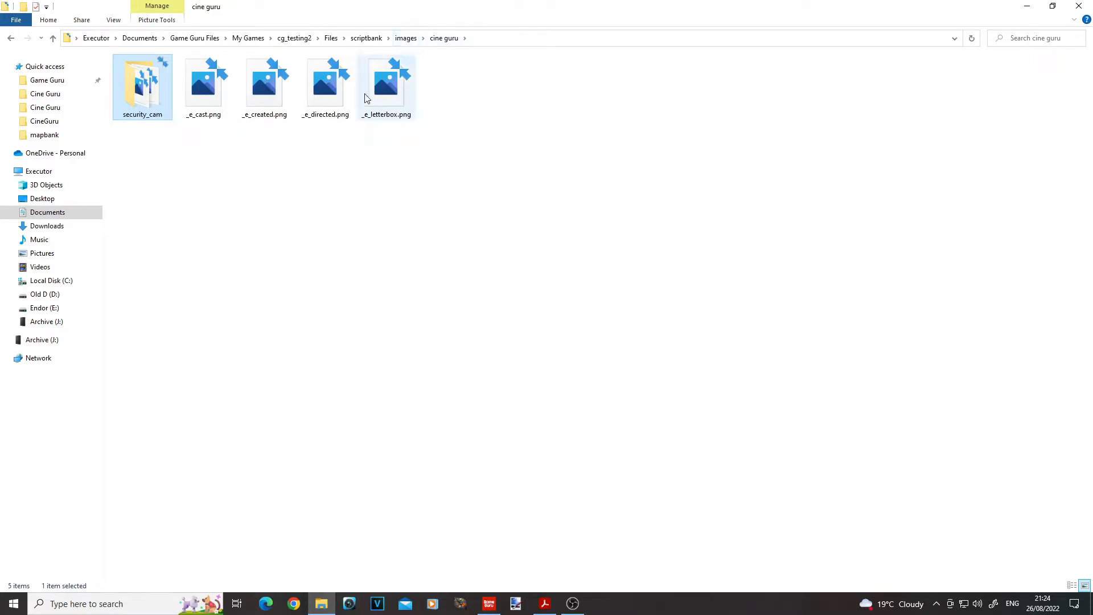
pyautogui.click(378, 41)
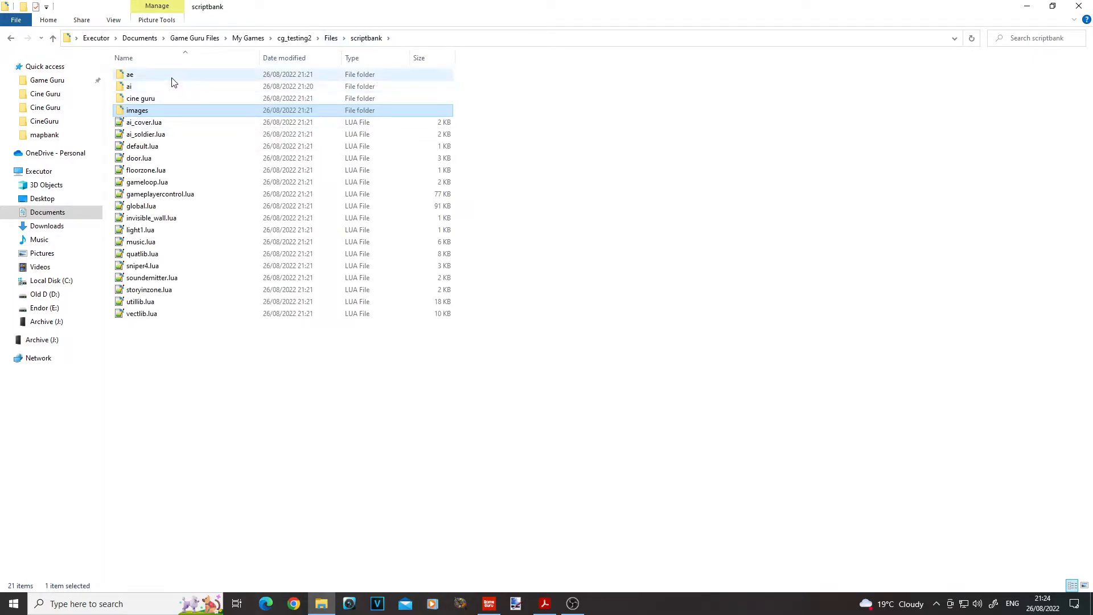
pyautogui.doubleClick(173, 78)
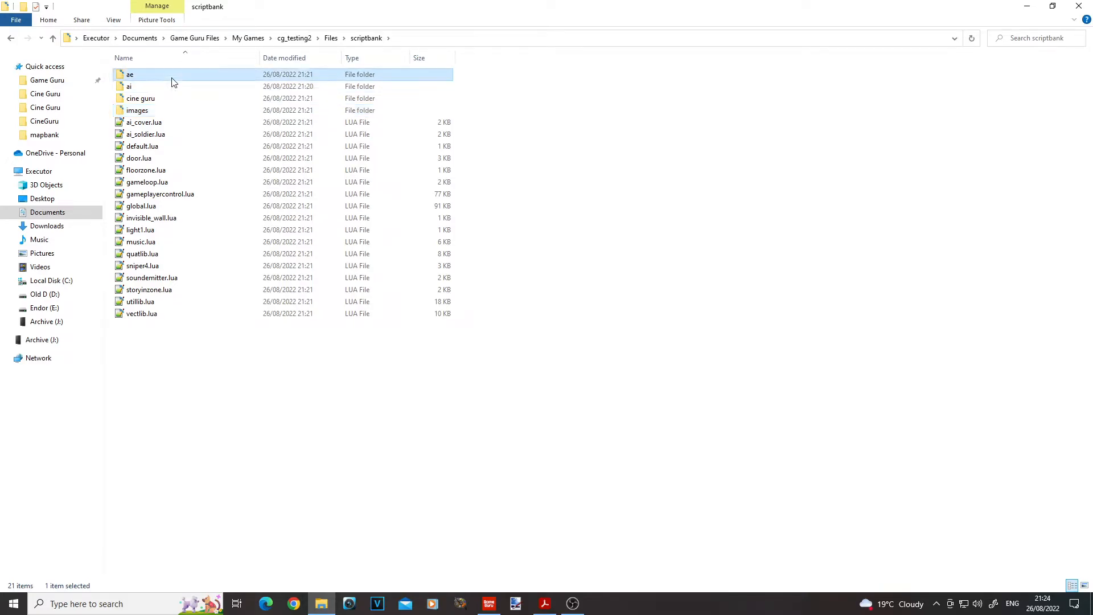
pyautogui.doubleClick(160, 79)
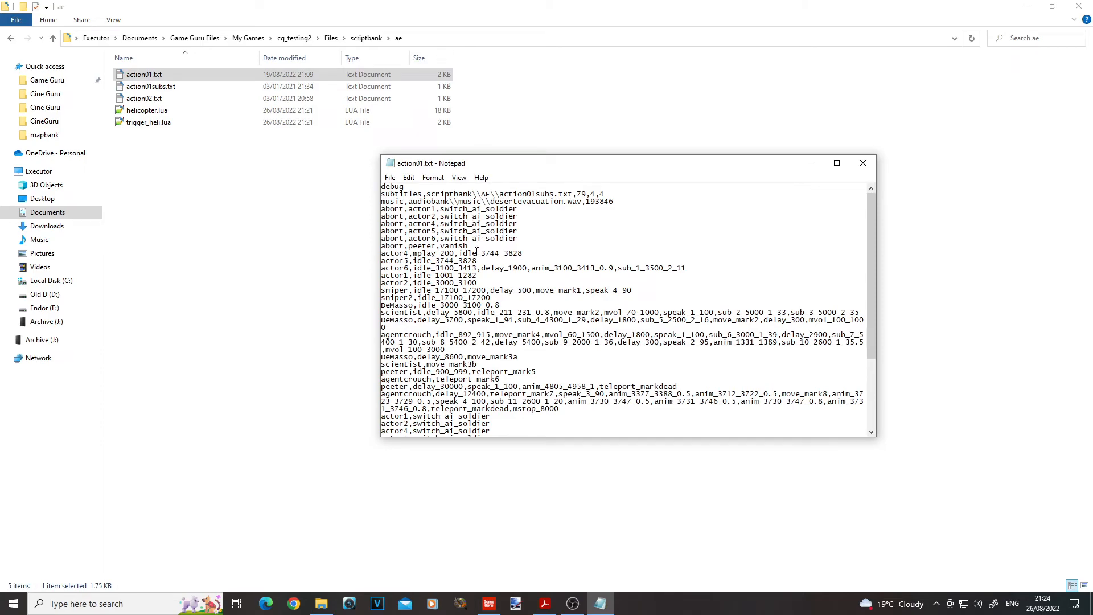
# Step: Review the action01.txt script from start to end, close it and return to the cg_testing2 build folder
pyautogui.scroll(-5, 477, 252)
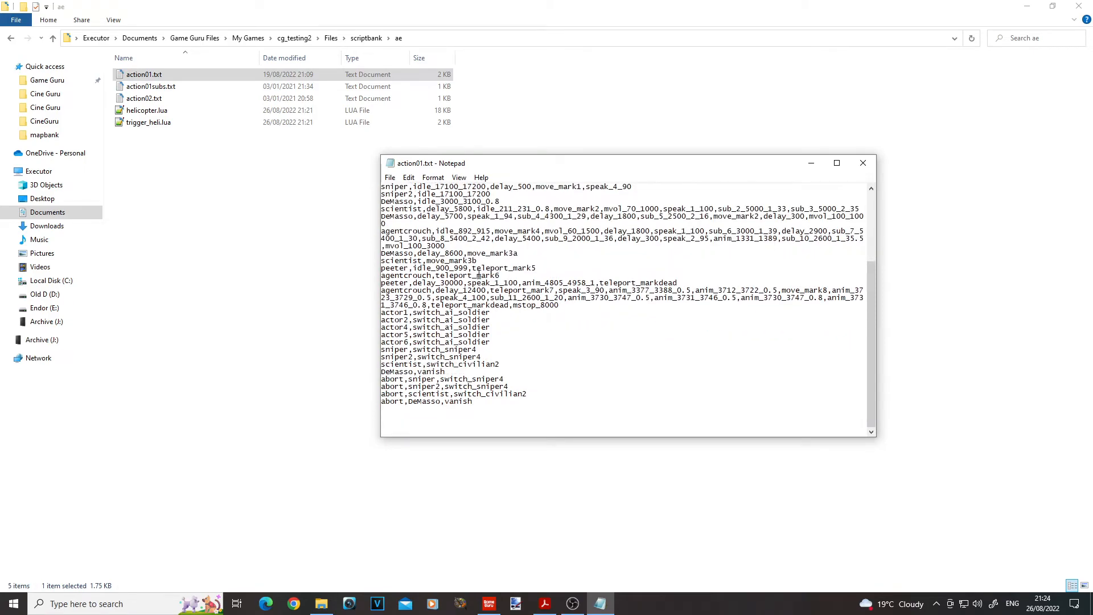
pyautogui.scroll(5, 490, 314)
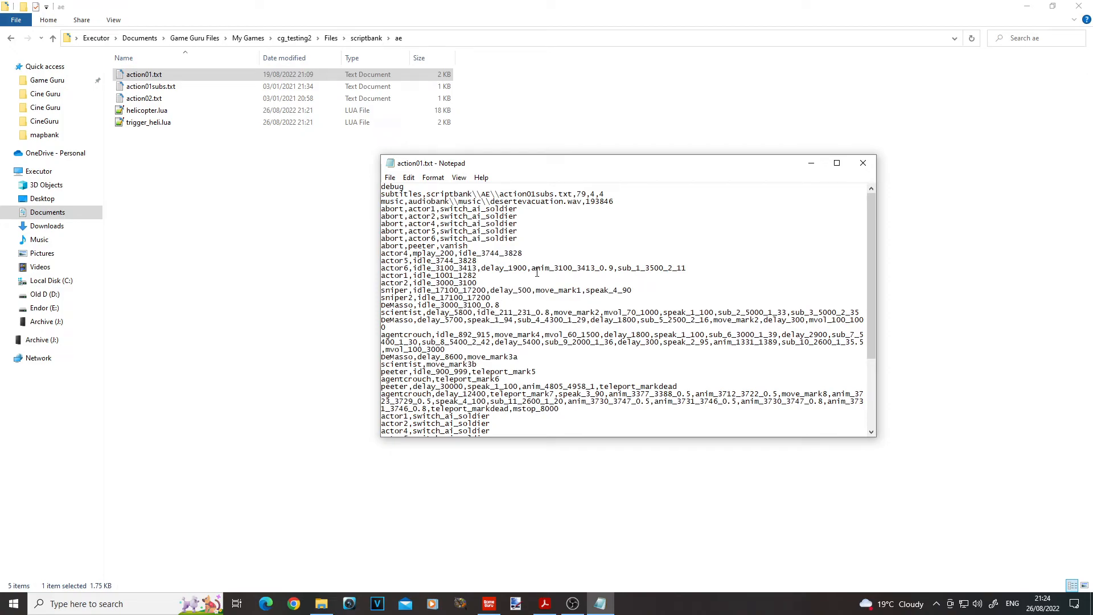
pyautogui.click(862, 164)
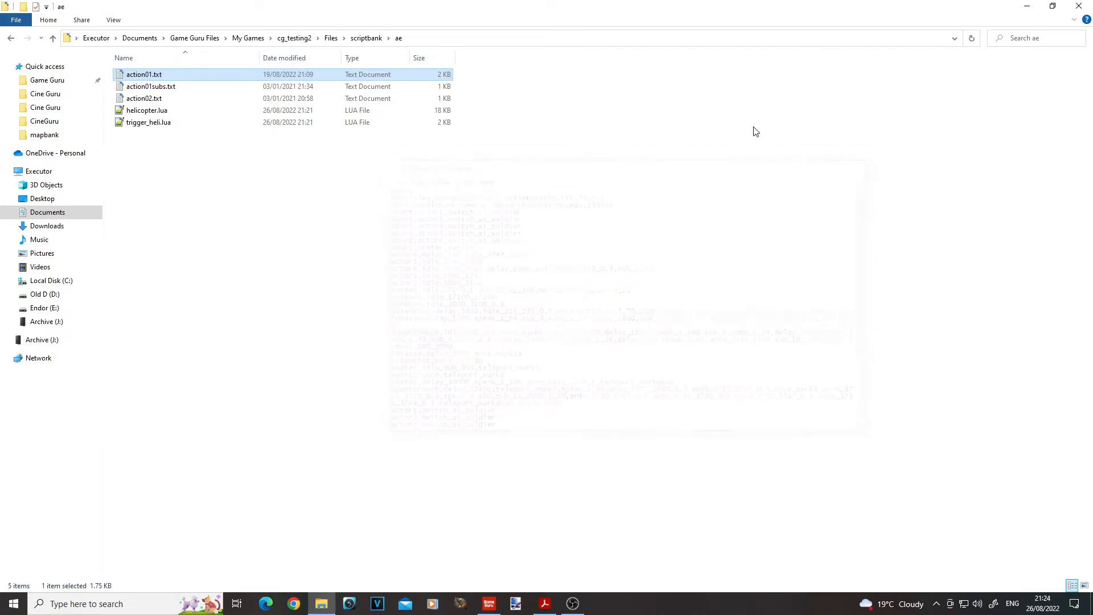
pyautogui.click(366, 38)
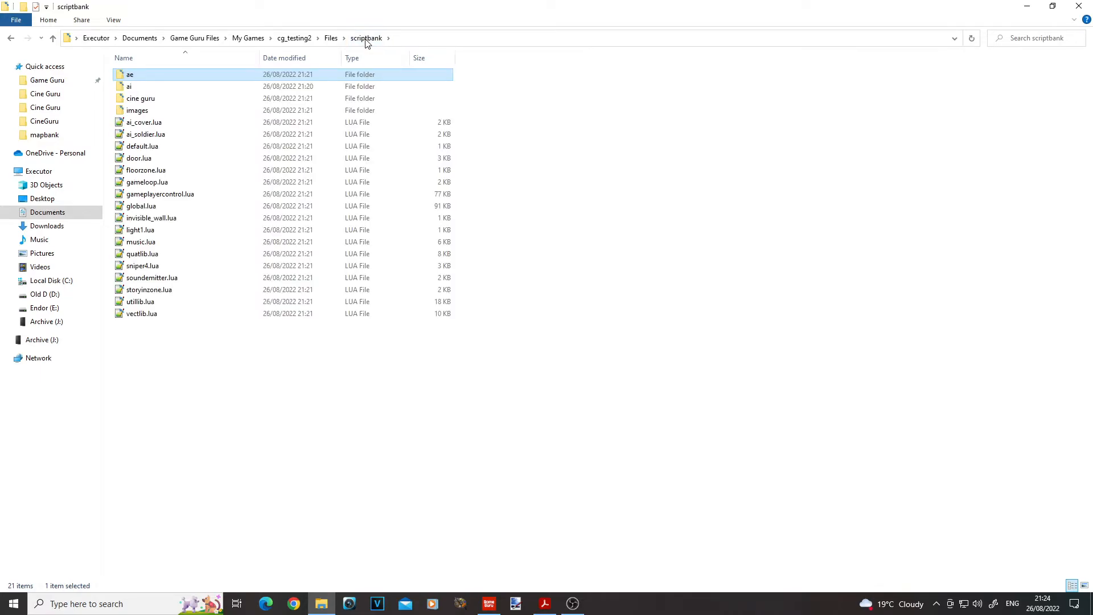
pyautogui.click(294, 38)
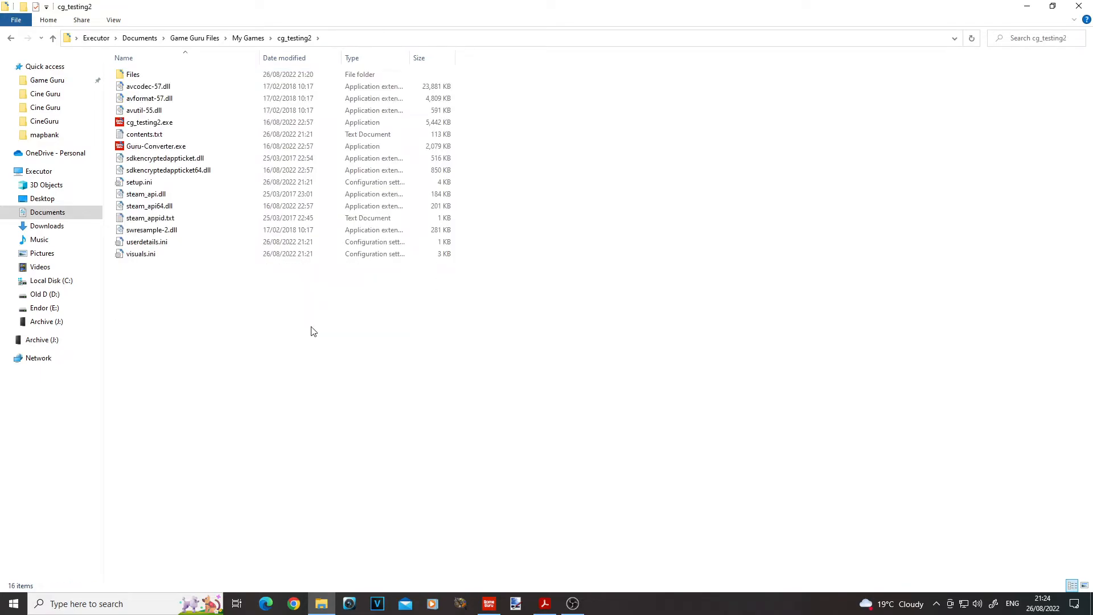